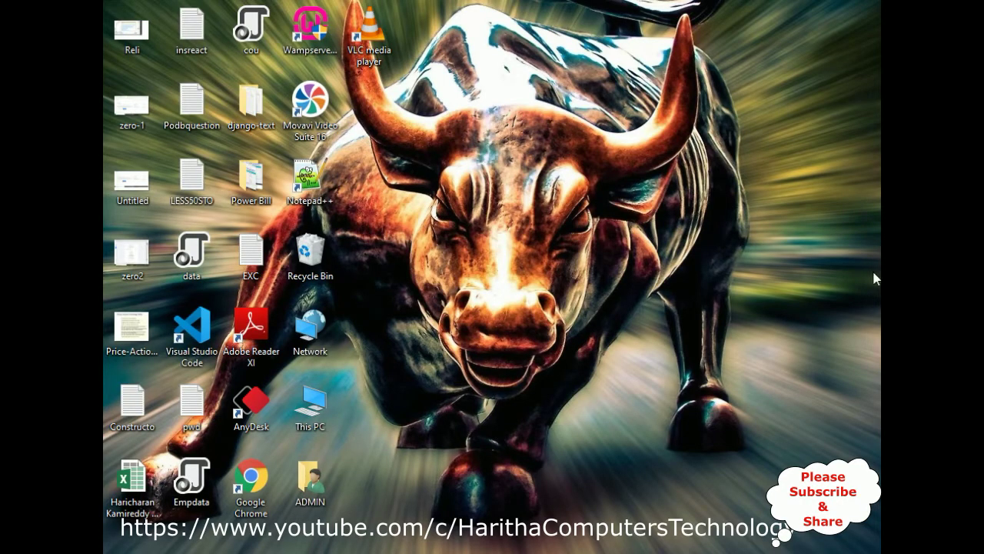
Launch Excel and create a blank workbook
key("super")
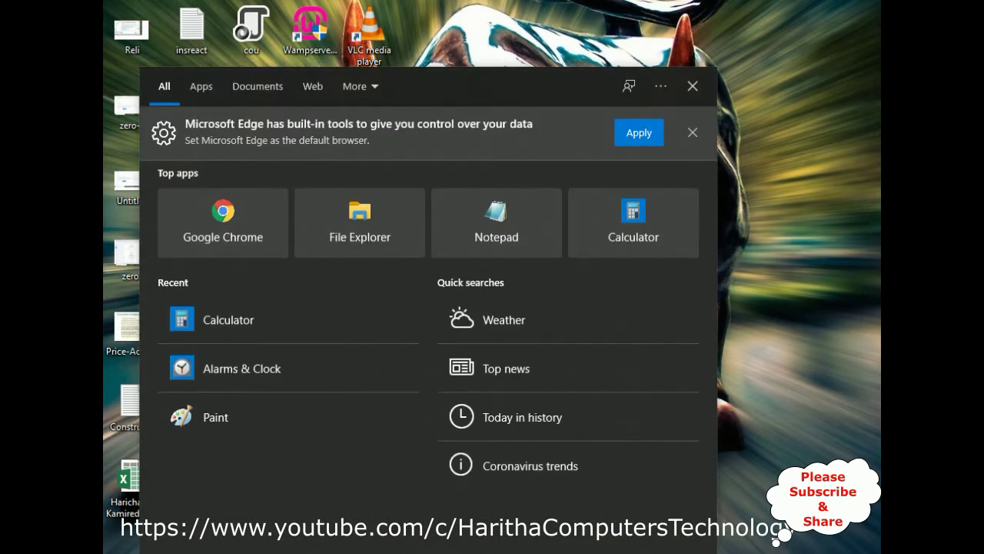
type("mse")
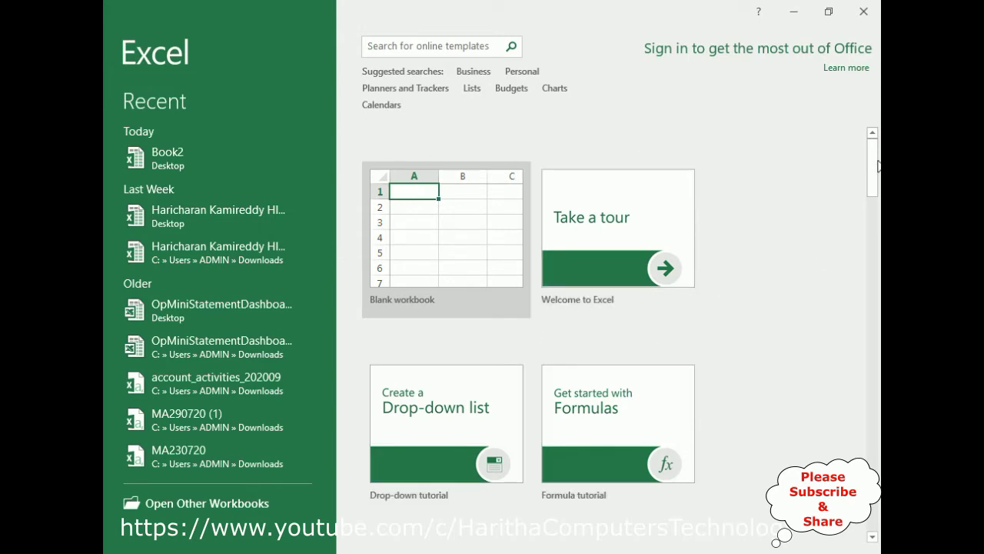
left_click_drag(878, 166, 878, 130)
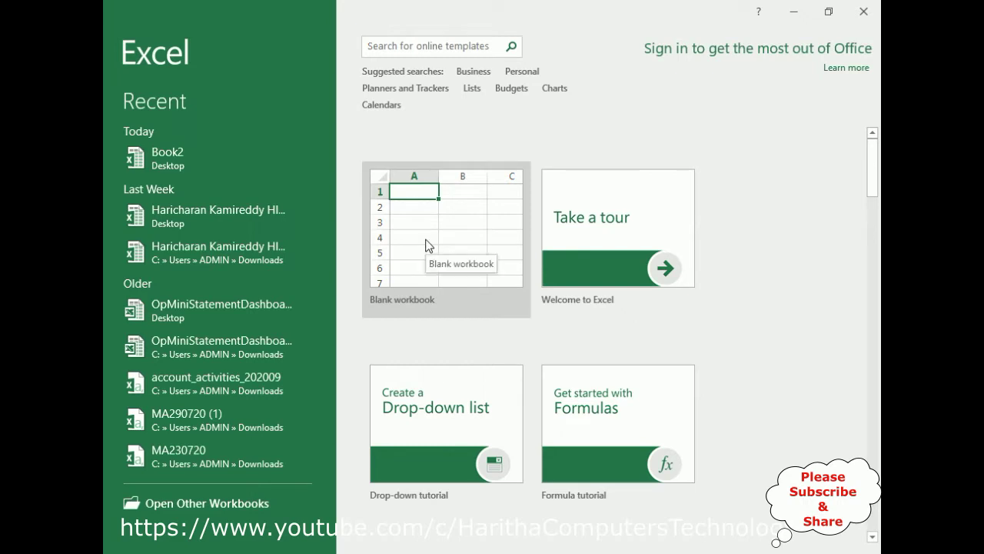
left_click(428, 245)
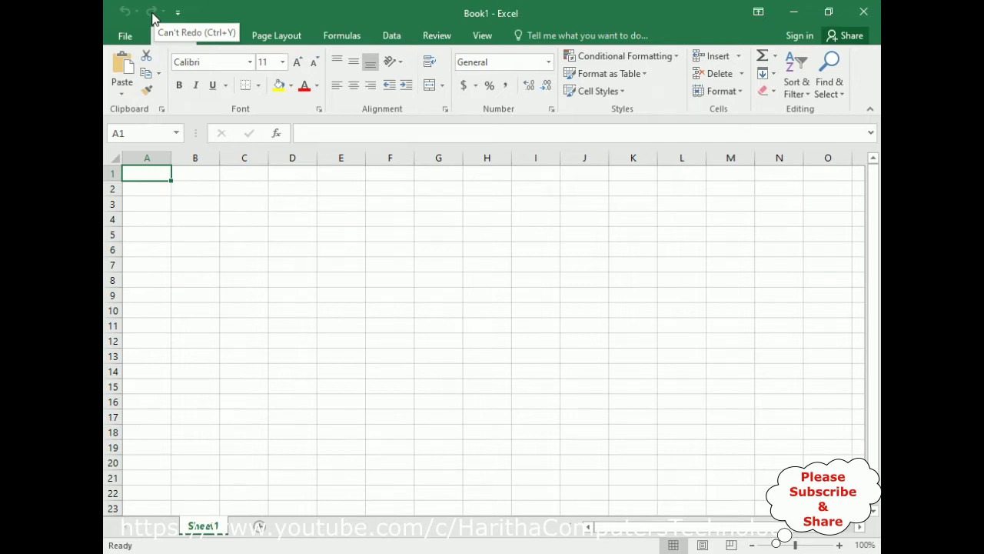
Add the Save command to the Quick Access Toolbar and check the file commands in the Backstage view
left_click(177, 12)
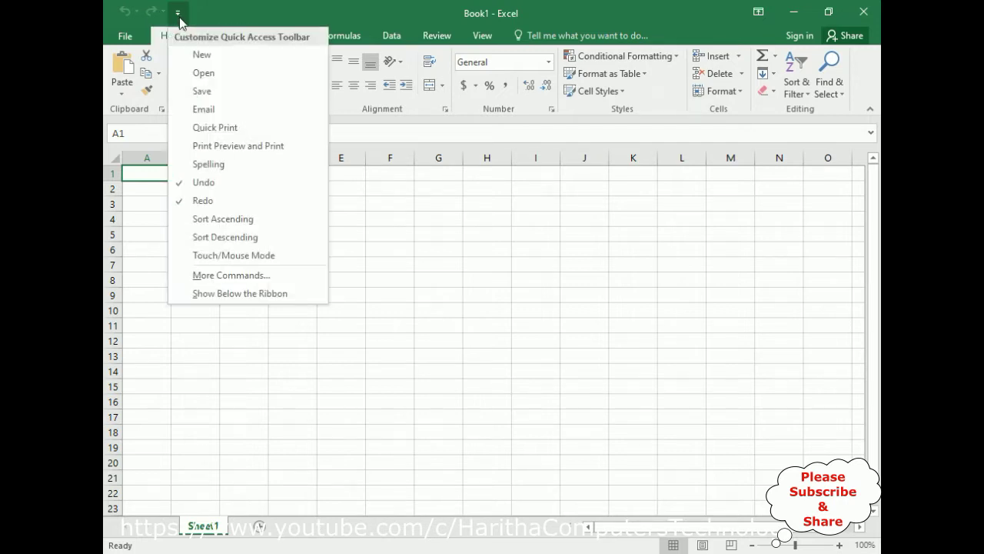
left_click(203, 90)
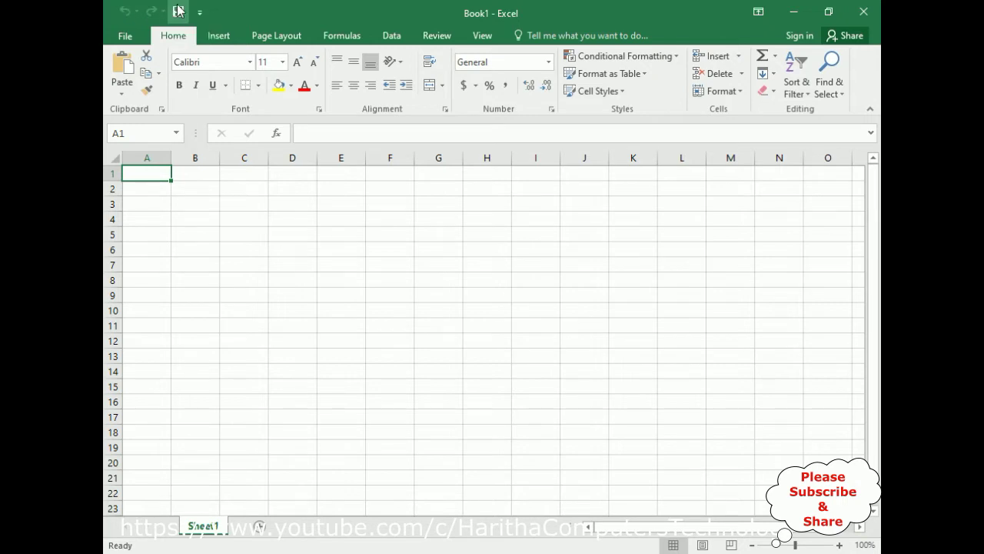
left_click(123, 40)
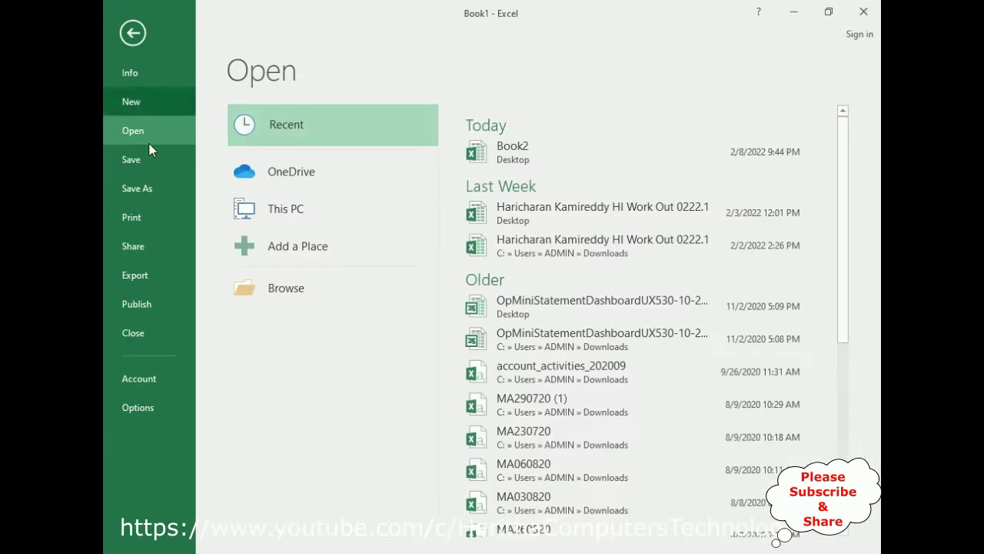
left_click(135, 34)
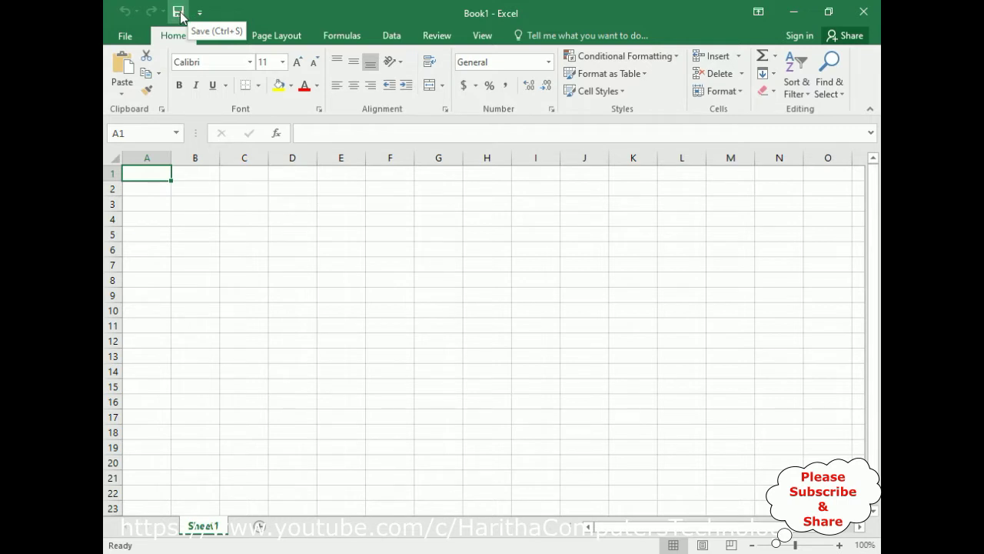
Remove the Save command from the Quick Access Toolbar and add it back
right_click(180, 14)
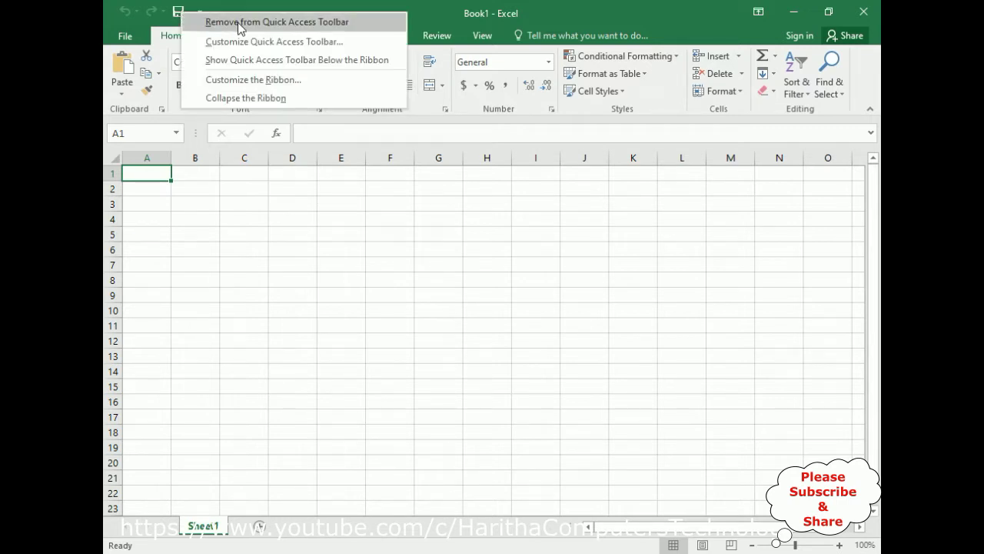
left_click(199, 11)
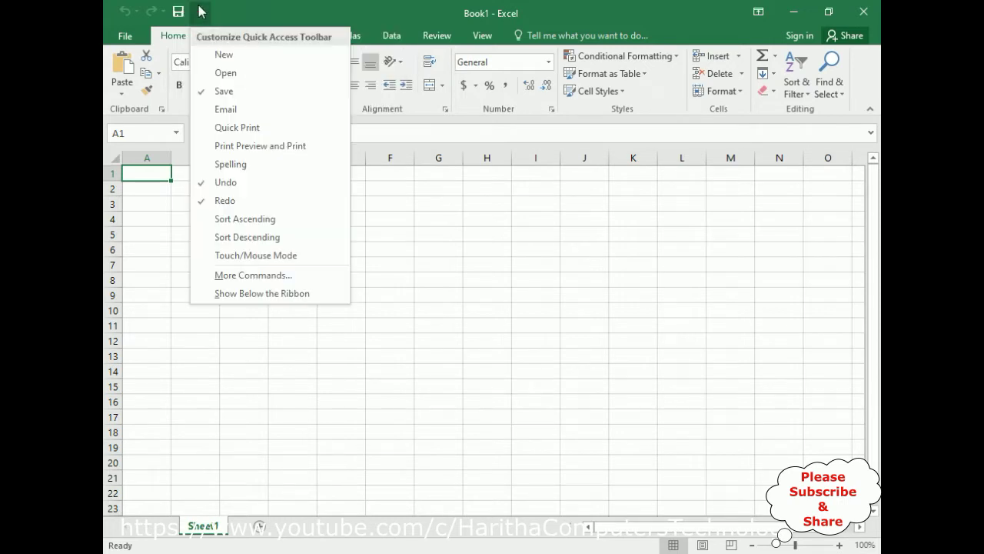
left_click(209, 93)
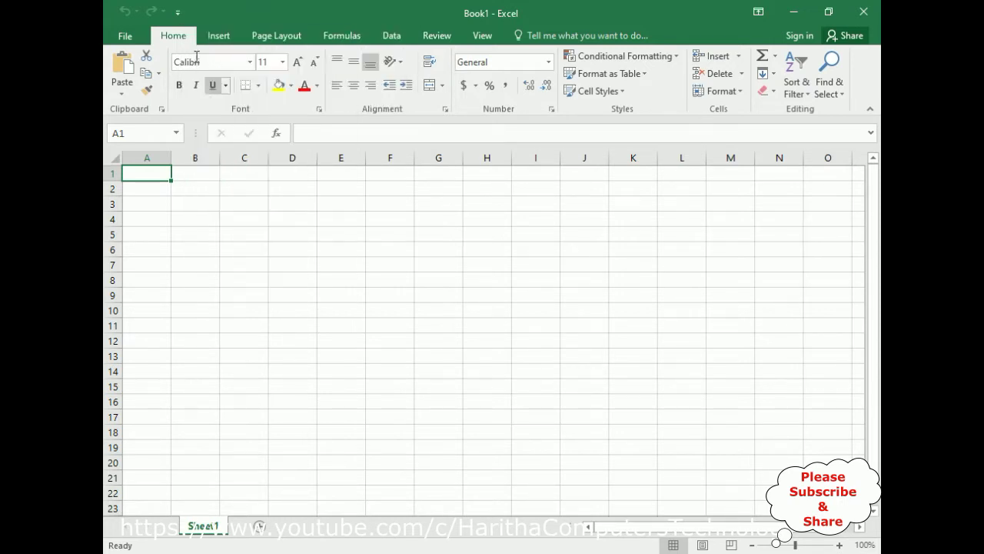
left_click(177, 11)
left_click(208, 92)
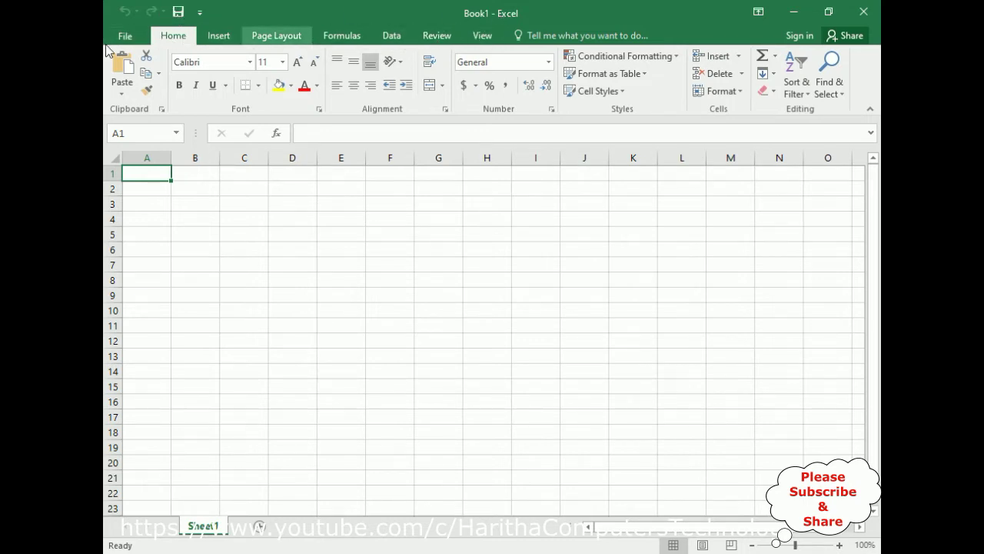
Examine the file commands and the ribbon's Insert, Formulas, Data, Review, View and Home command groups
left_click(125, 35)
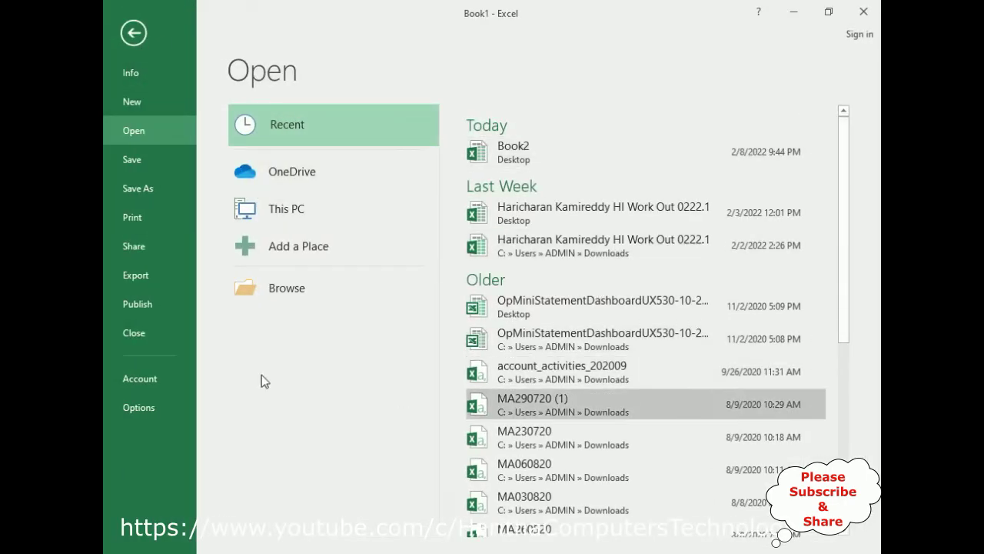
left_click(133, 33)
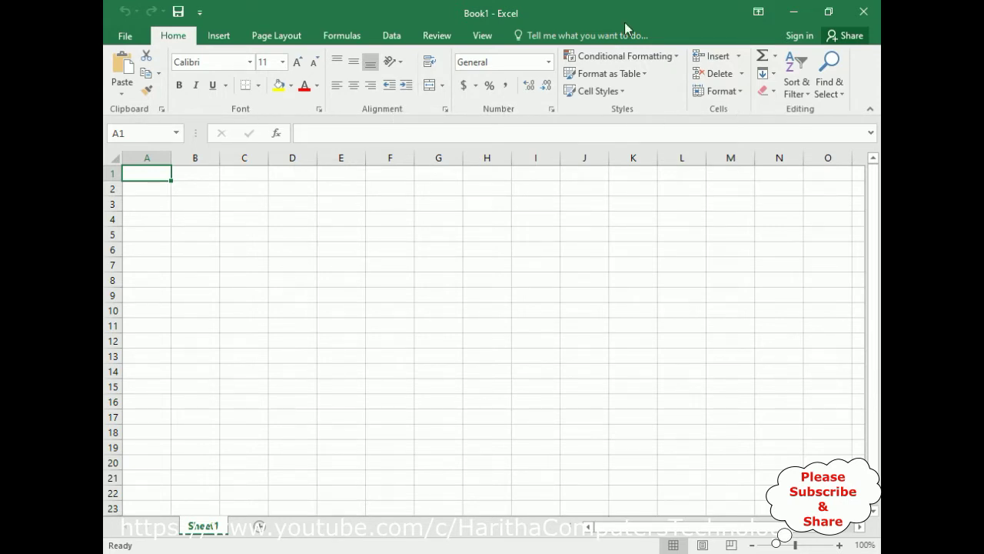
left_click(219, 36)
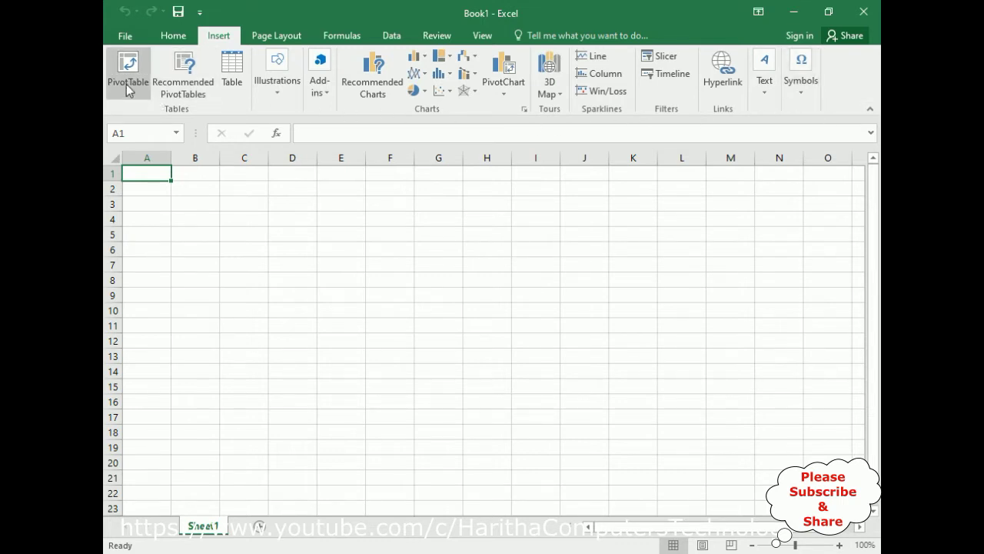
left_click(268, 38)
left_click(362, 37)
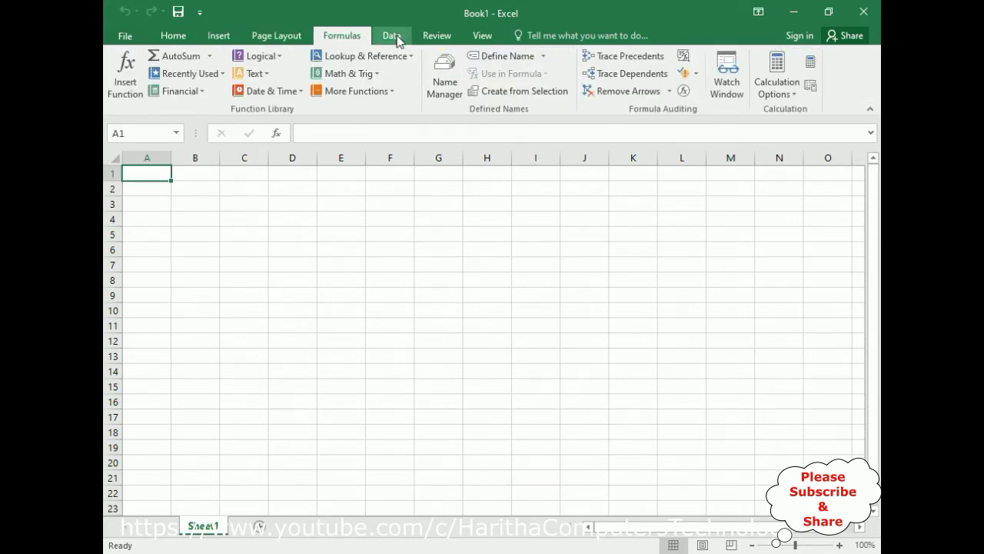
left_click(395, 37)
left_click(437, 36)
left_click(482, 36)
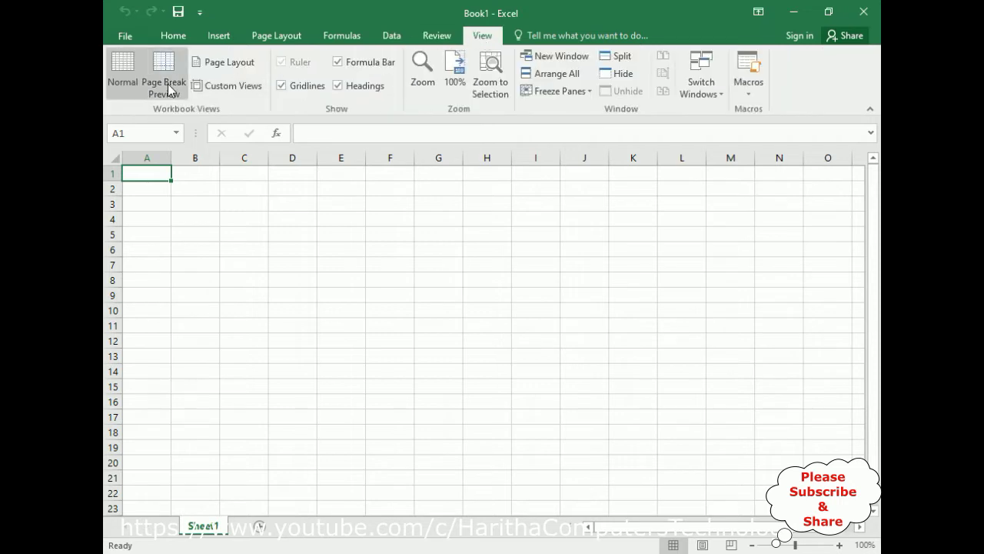
left_click(167, 40)
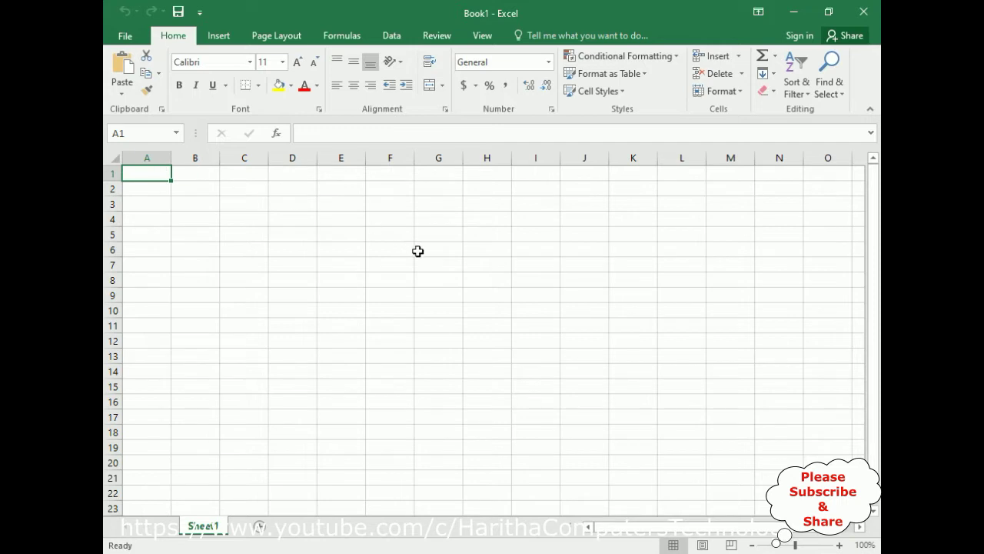
left_click(489, 285)
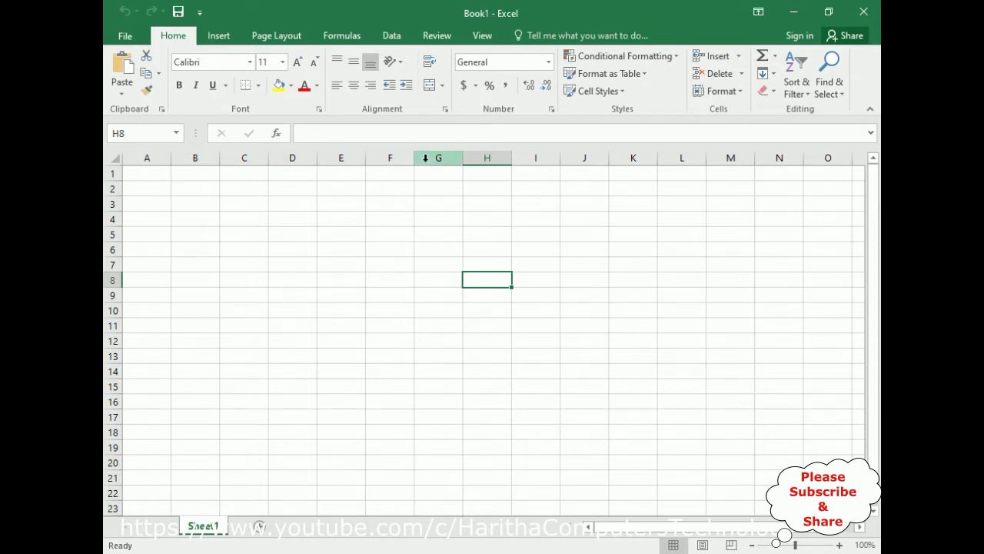
scroll(809, 535, "right", 1)
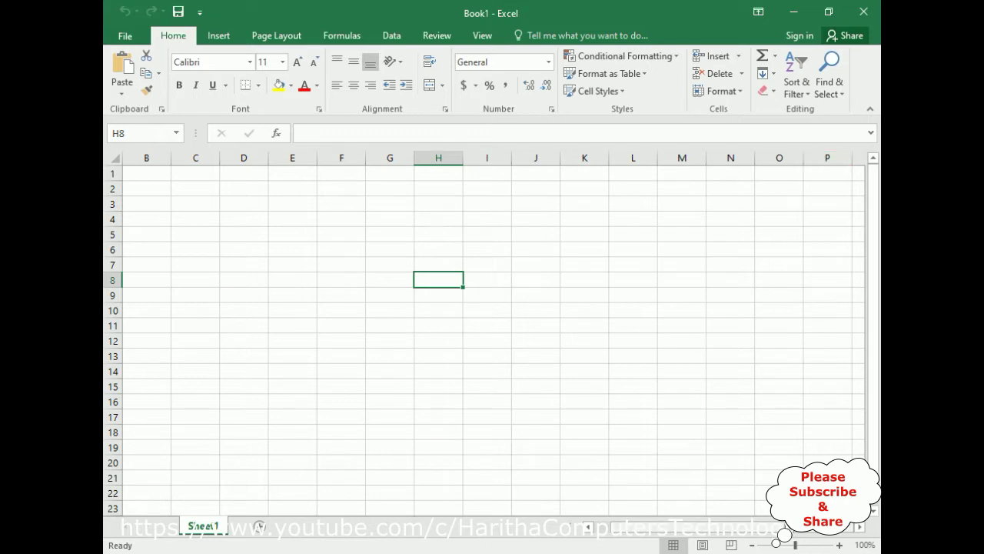
scroll(663, 528, "left", 1)
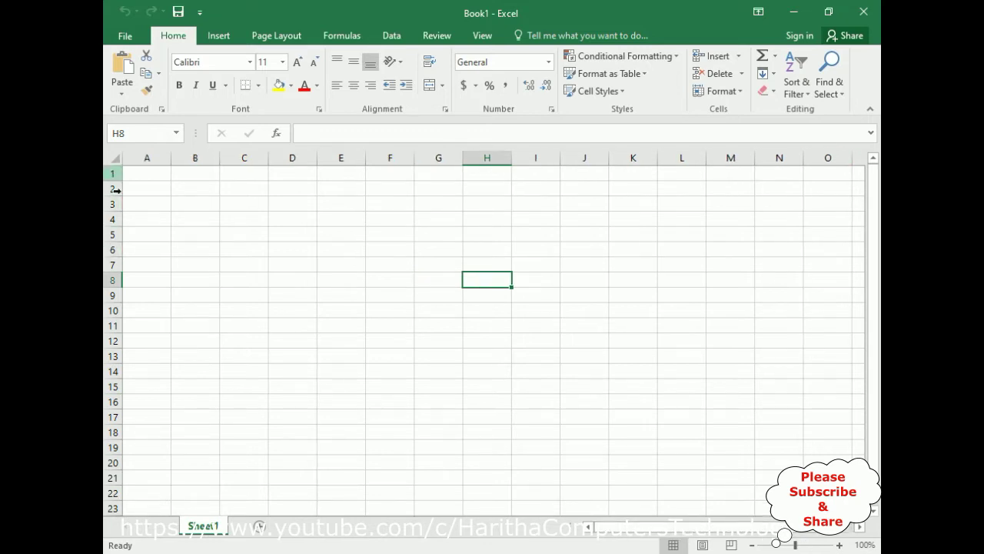
mouse_move(877, 286)
left_mouse_down()
mouse_move(881, 376)
mouse_move(879, 288)
left_mouse_up()
Enter 1 in cell D3 and fill it down through D15
left_click(285, 207)
type("1")
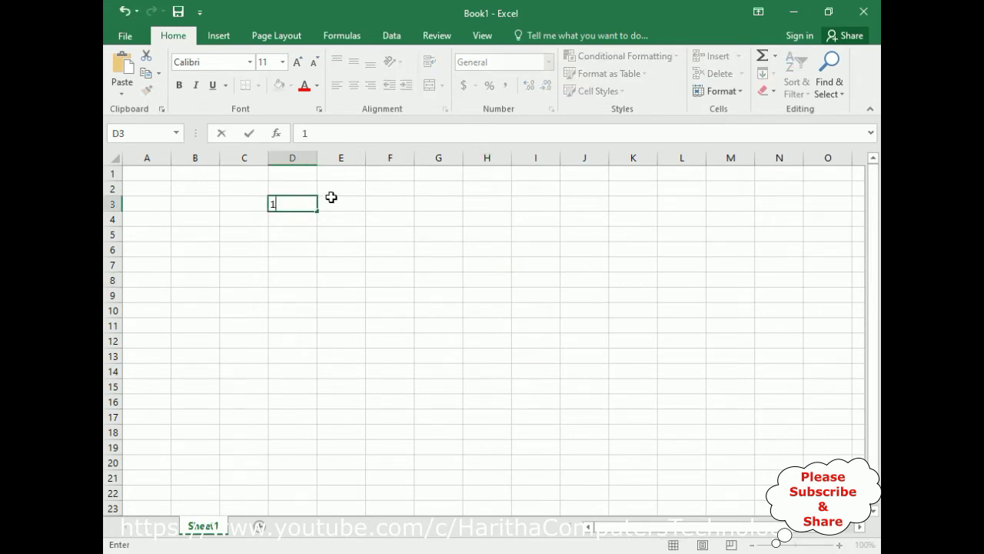
left_click(302, 204)
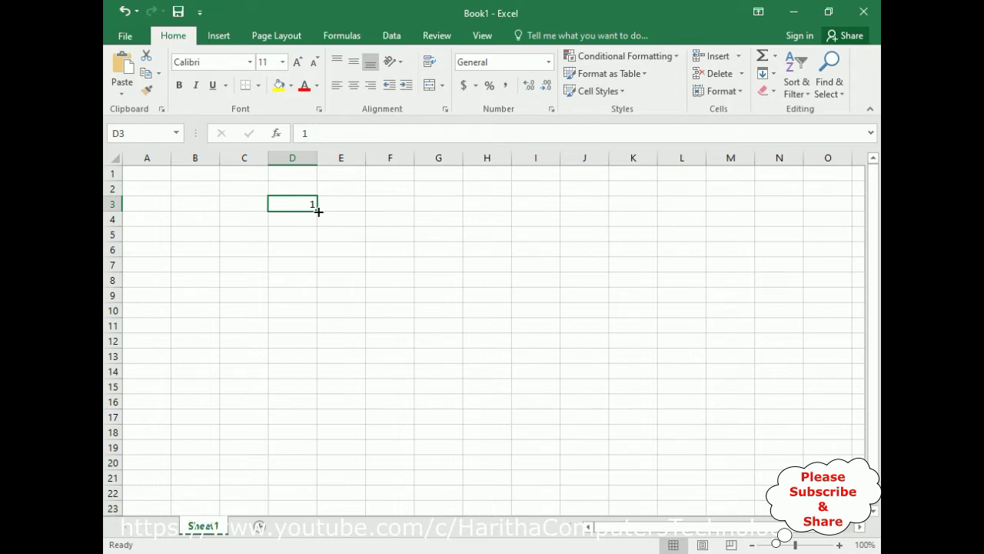
left_click_drag(318, 211, 320, 397)
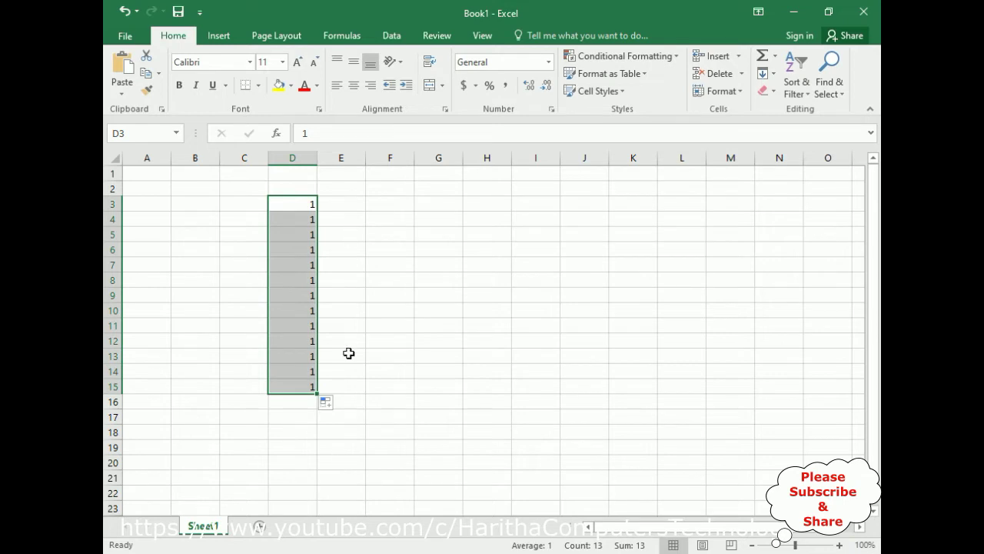
Enter 1 in F3 and 2 in F4, and extend the number series down through F19
left_click(398, 205)
type("1")
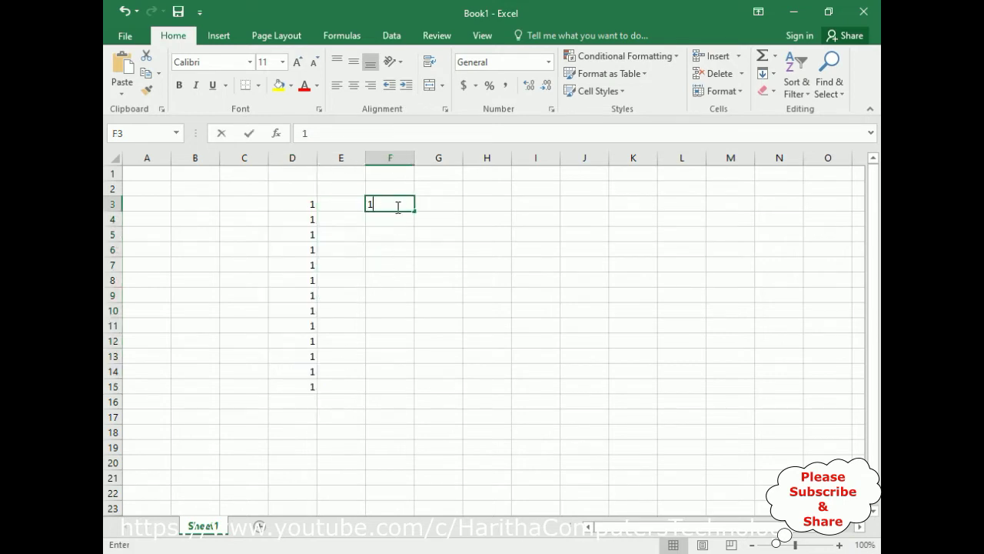
key("Return")
type("2")
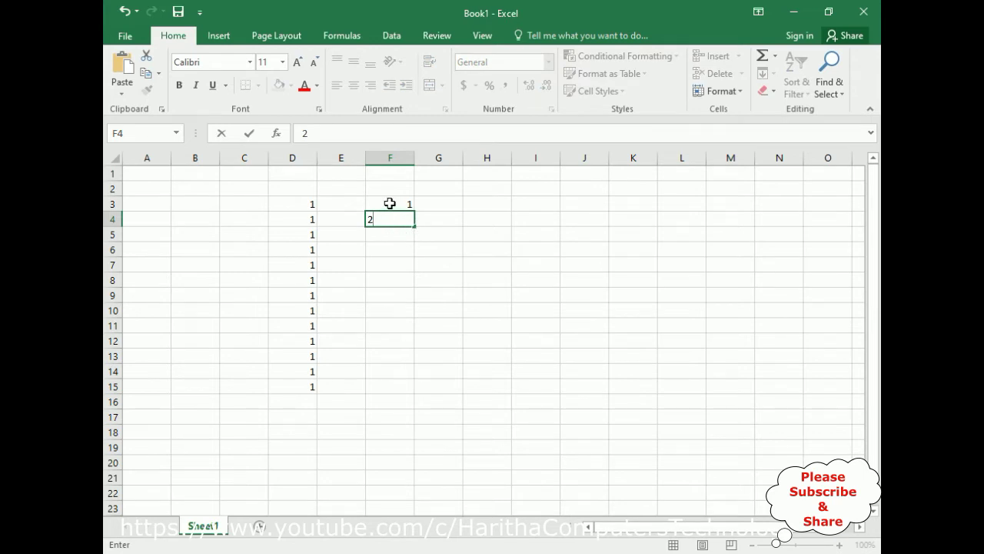
left_click(389, 203)
left_click_drag(389, 202, 390, 220)
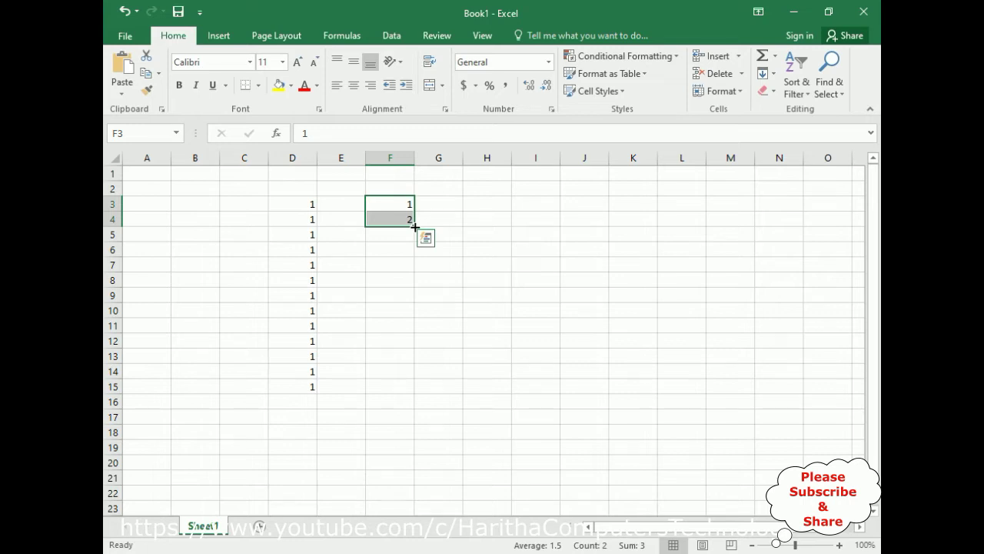
left_click_drag(415, 227, 413, 394)
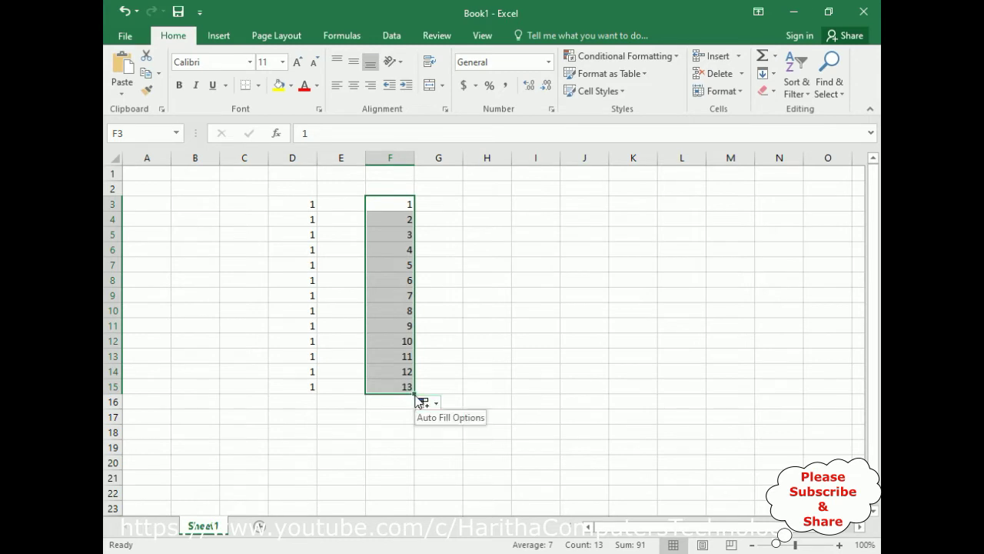
left_click_drag(414, 395, 414, 456)
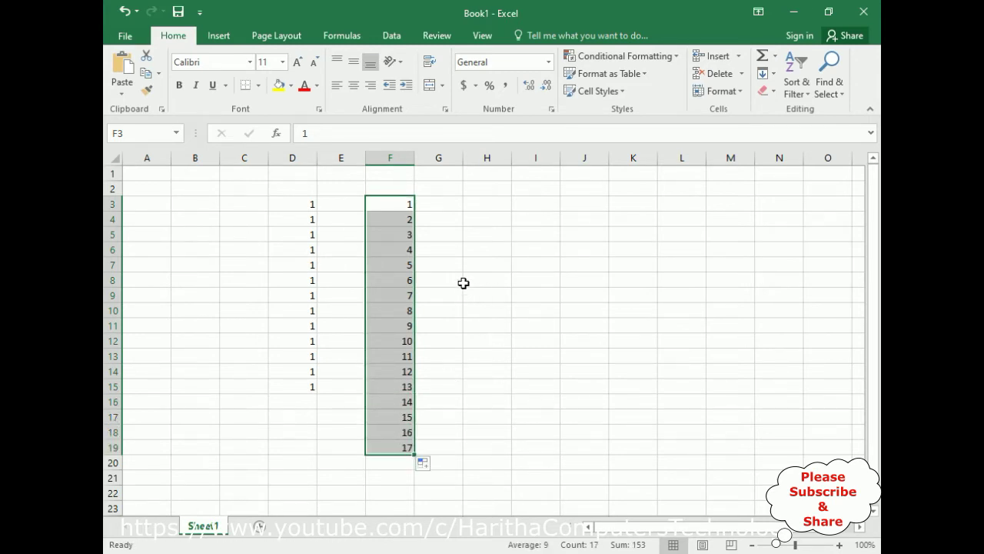
Enter 2 in H3 and 4 in H4, and extend the even-number series down through H18
left_click(488, 205)
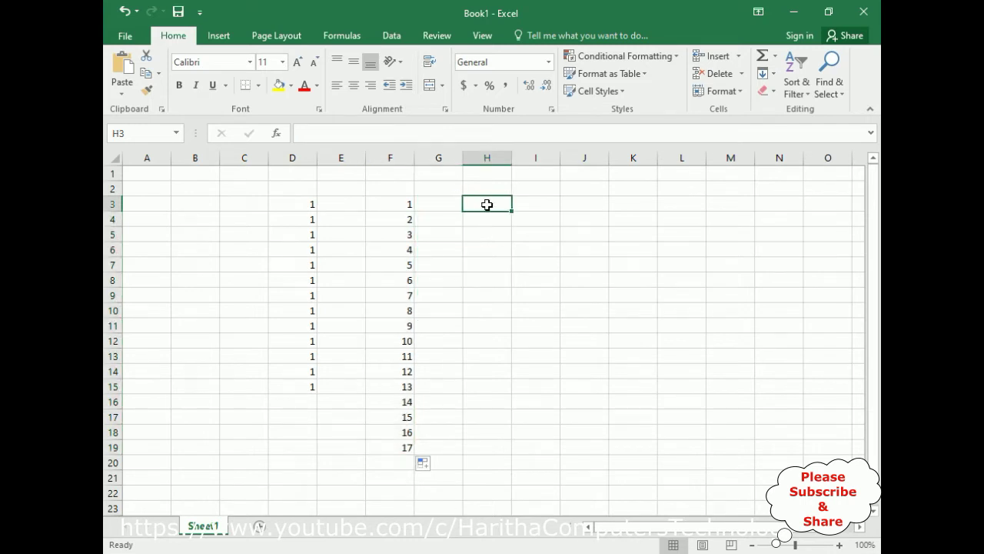
type("2")
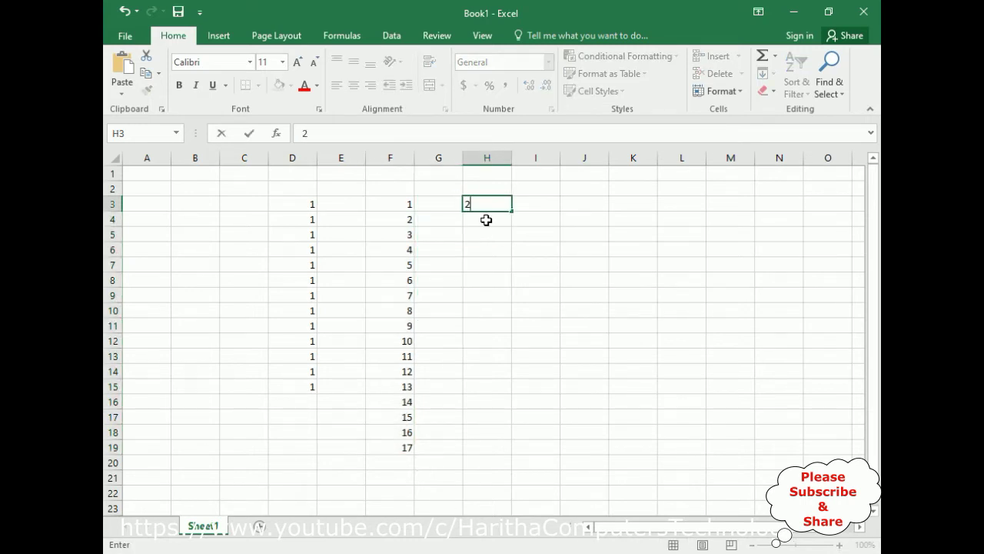
key("Return")
type("4")
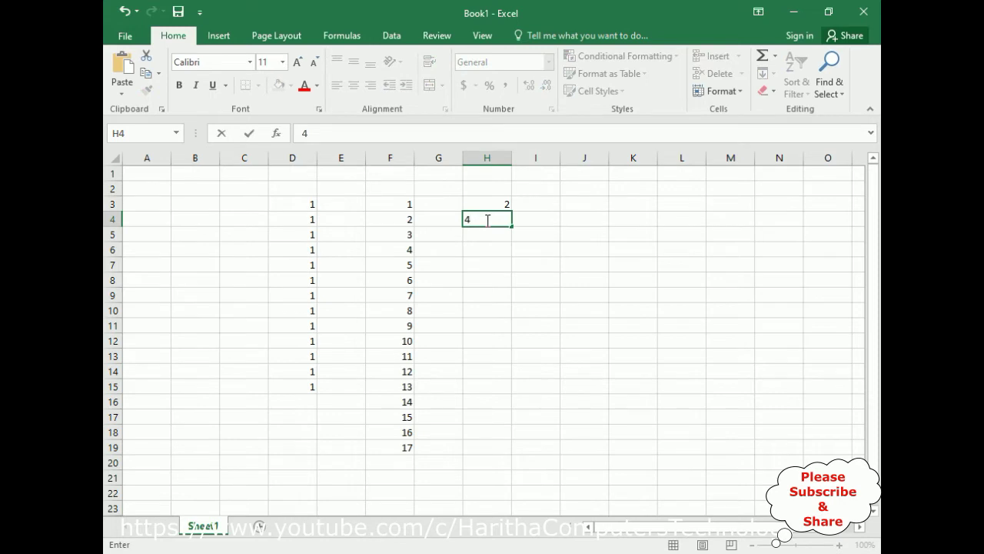
left_click(487, 203)
key("ctrl+z")
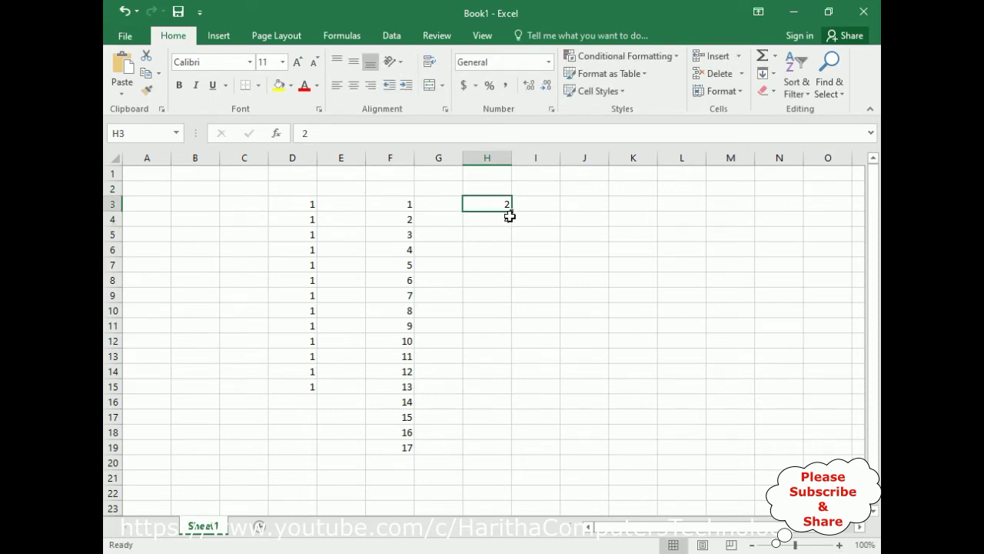
key("ctrl+y")
left_click_drag(496, 202, 492, 219)
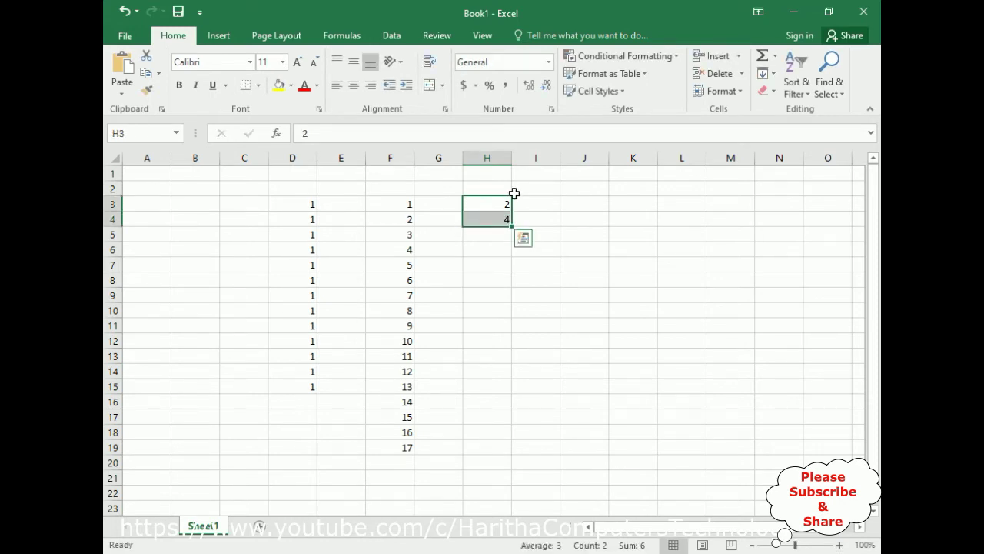
left_click_drag(511, 225, 515, 445)
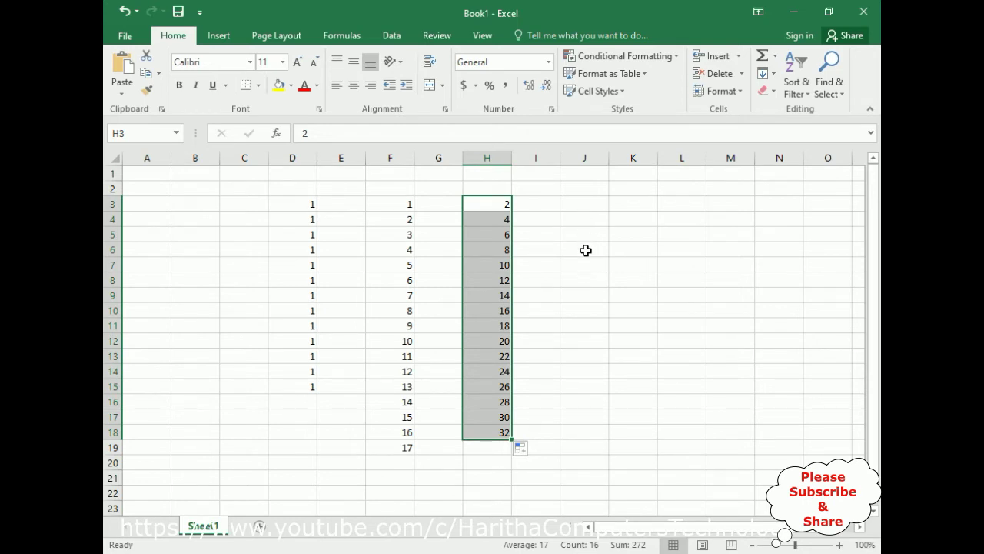
Enter A in J3 and B in J4, and fill the two letters down through J17
left_click(591, 208)
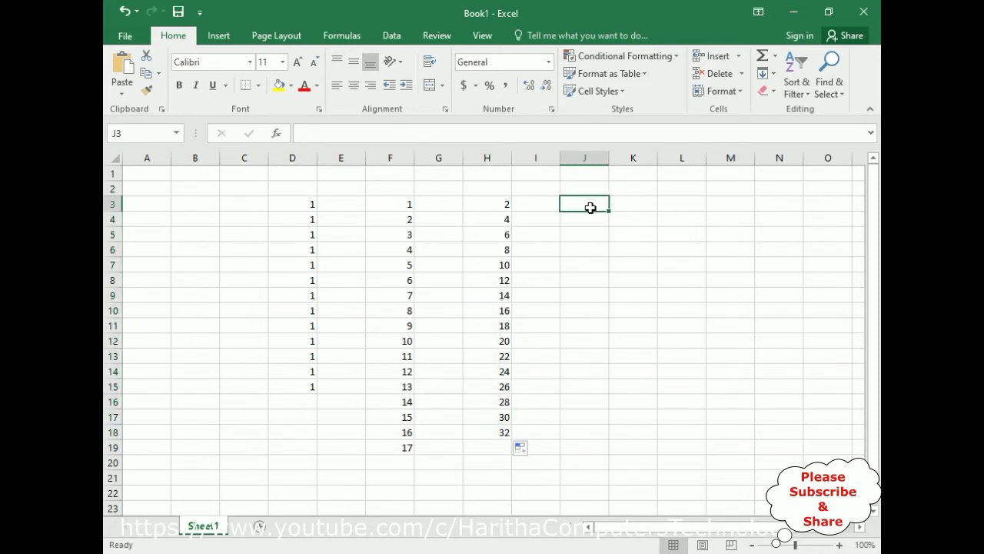
type("A")
key("Return")
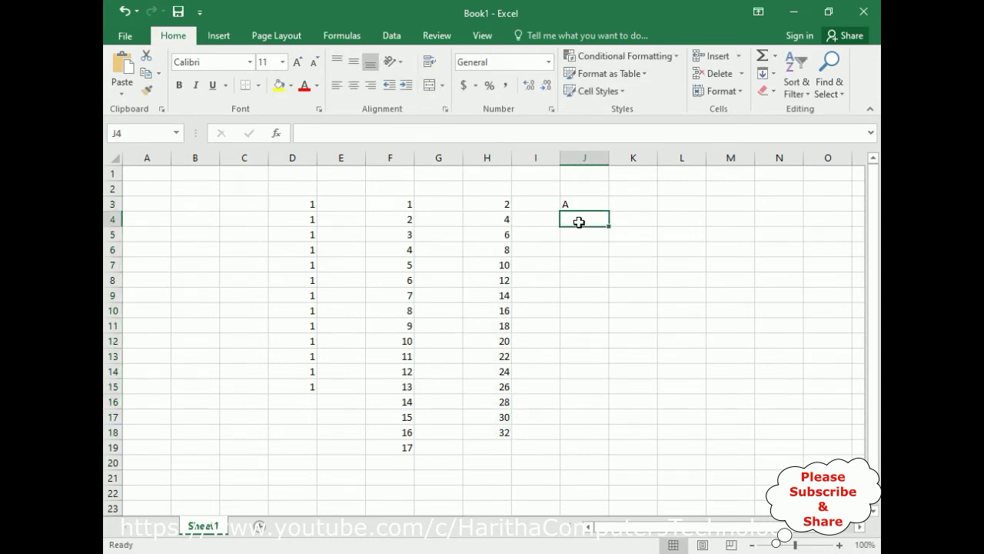
type("B")
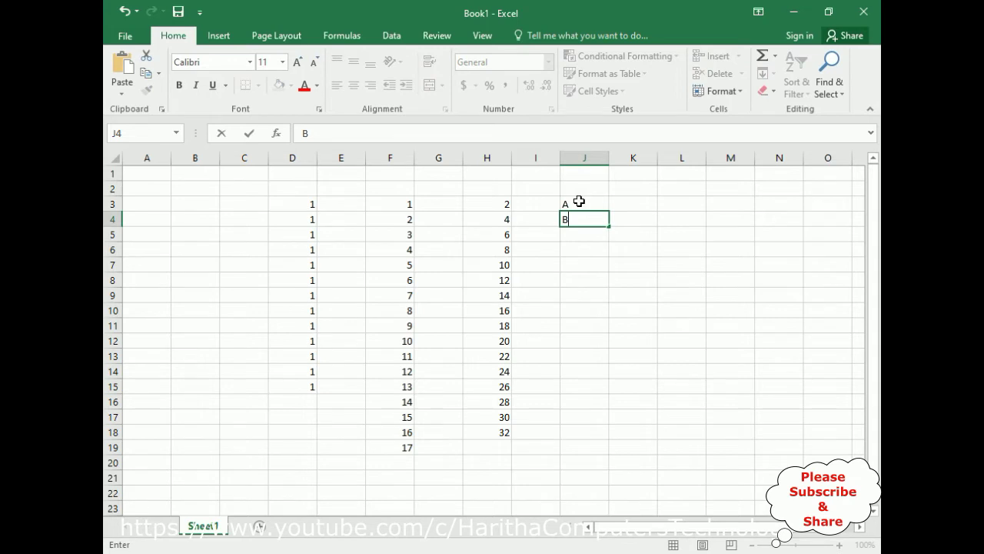
left_click_drag(579, 202, 580, 229)
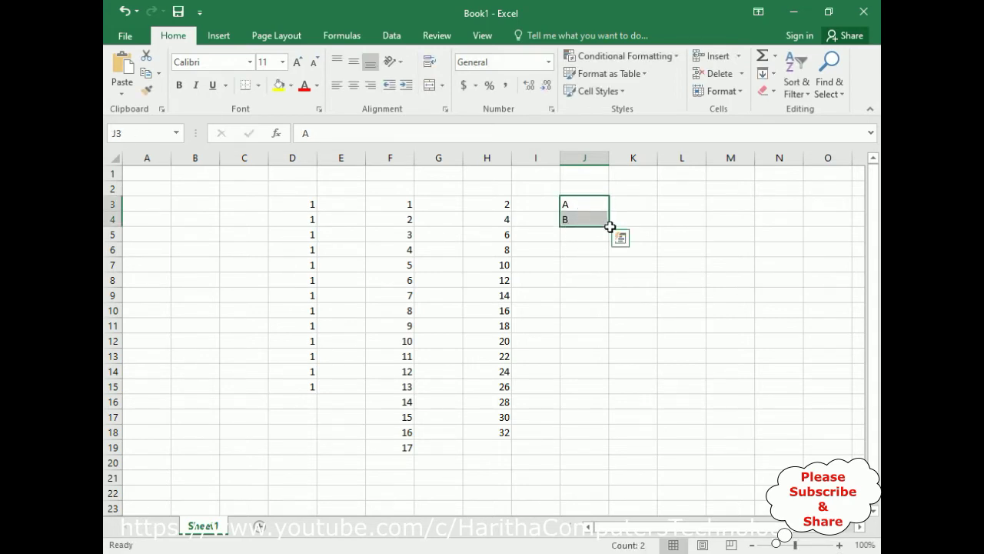
left_click_drag(609, 229, 612, 431)
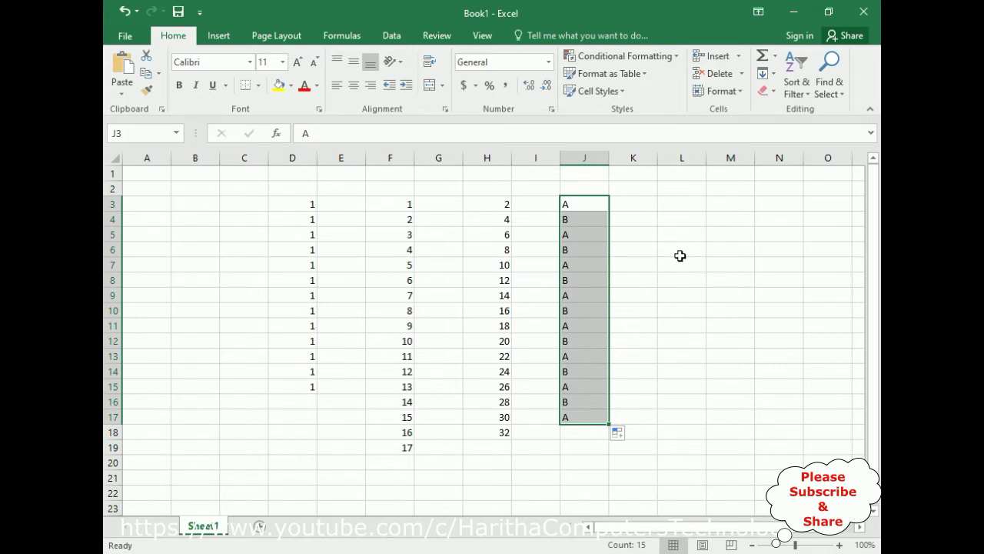
Enter A in L4 and the formula =CHAR(CODE(L4)+1) in L5
left_click(679, 220)
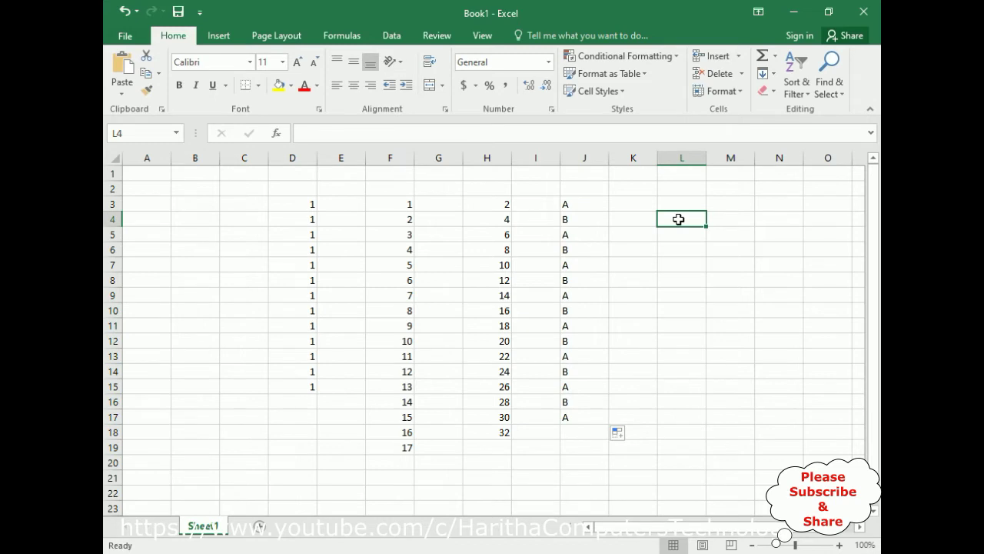
type("A")
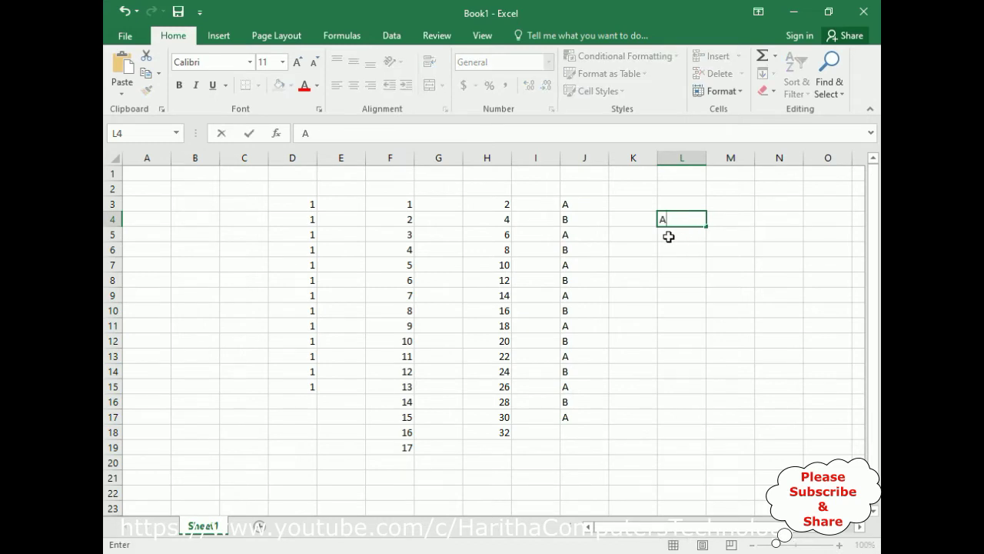
key("Return")
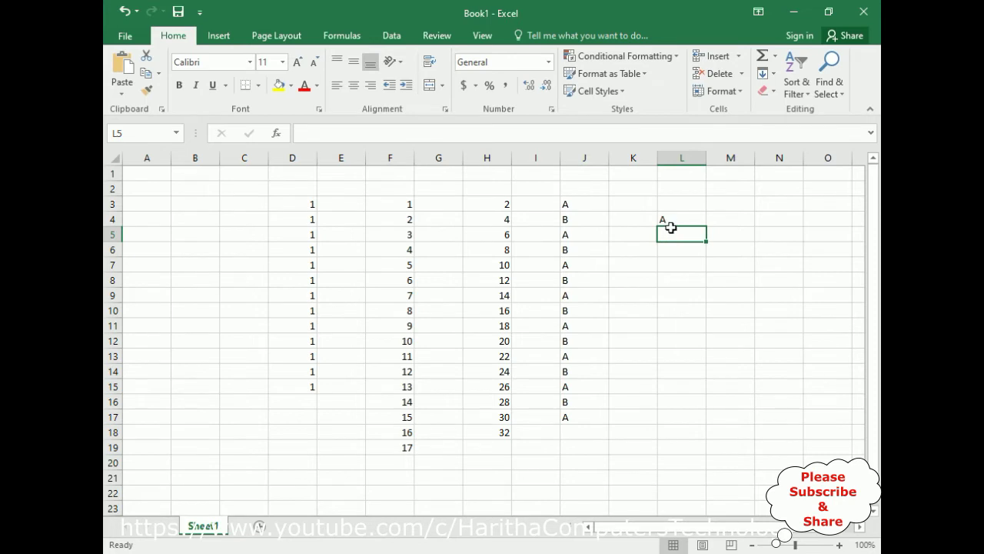
left_click(306, 132)
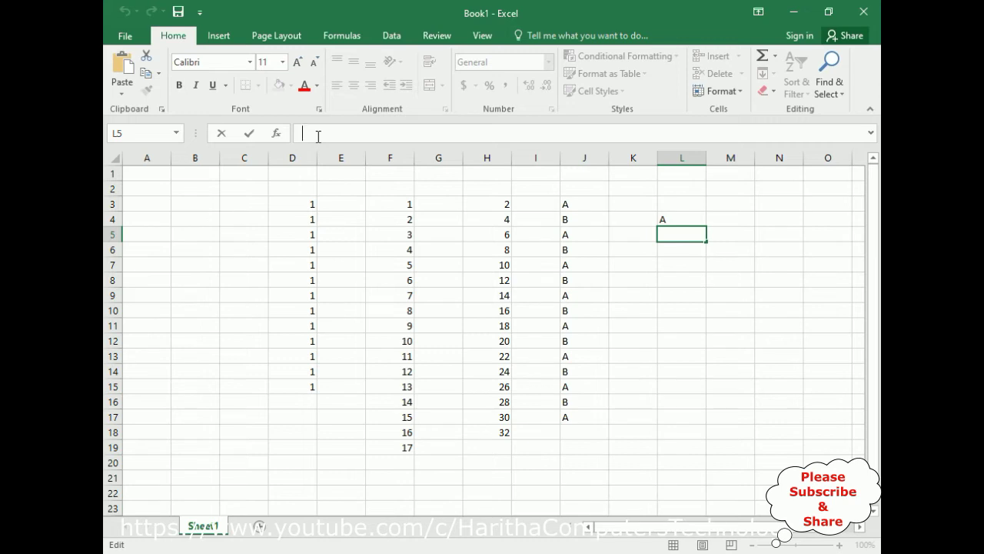
type("=")
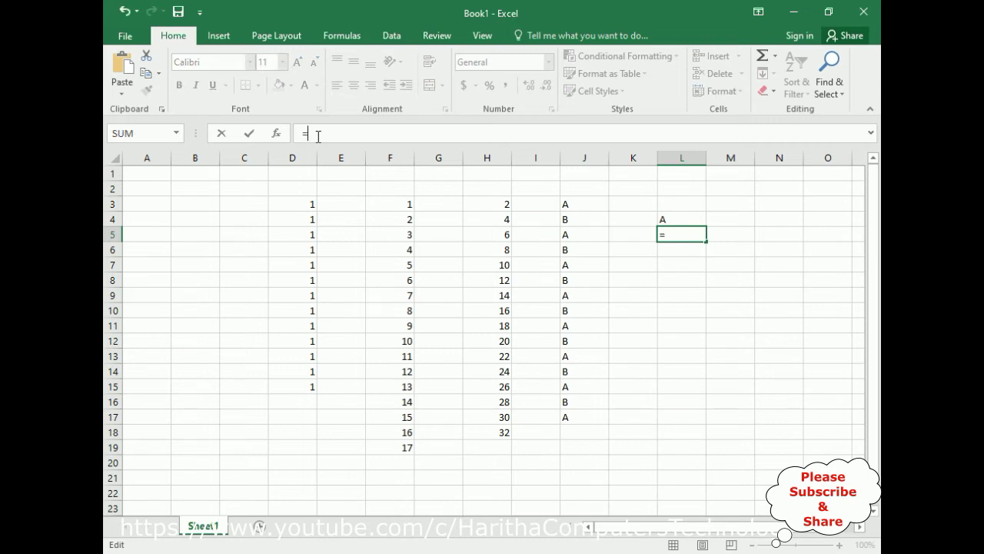
type("CHAR(")
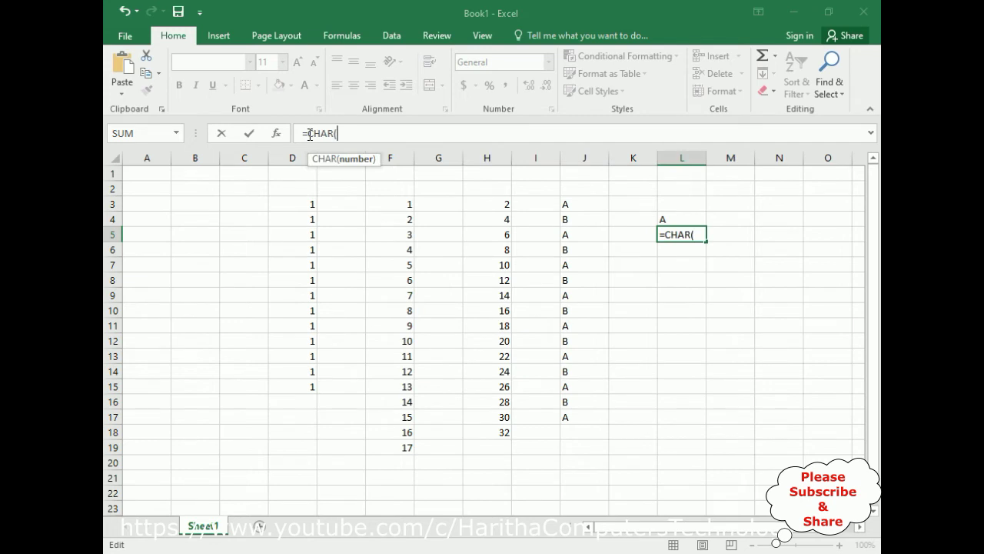
type("CODE(")
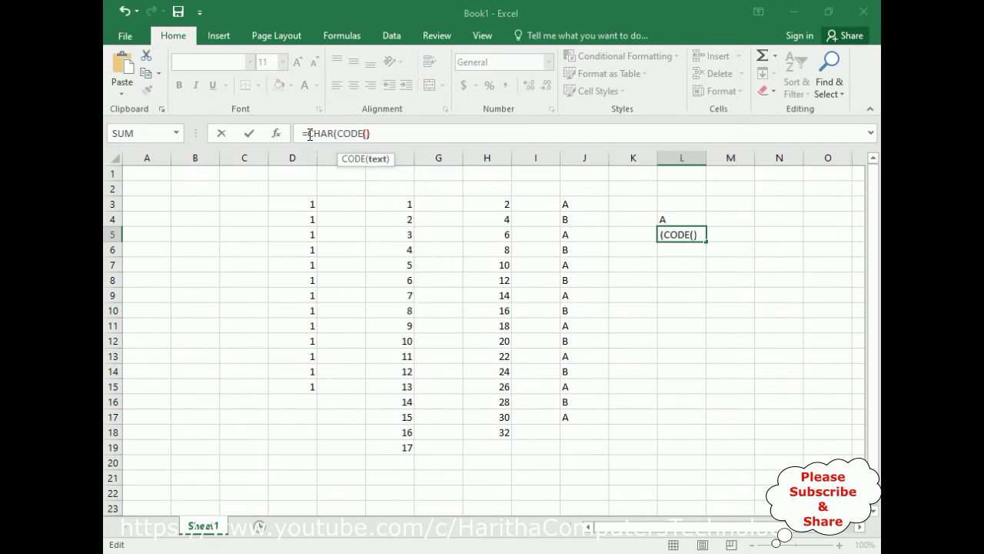
type(")+1")
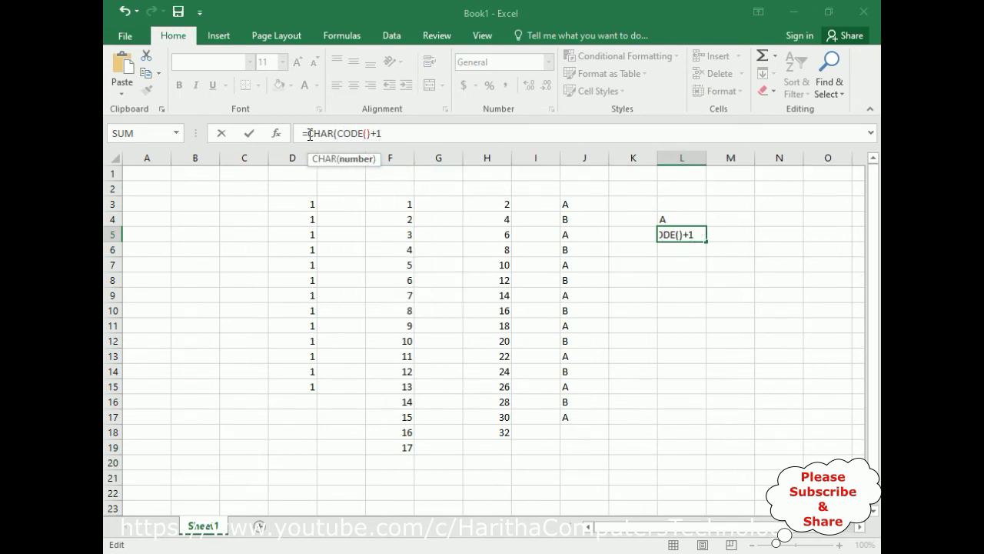
left_click(367, 133)
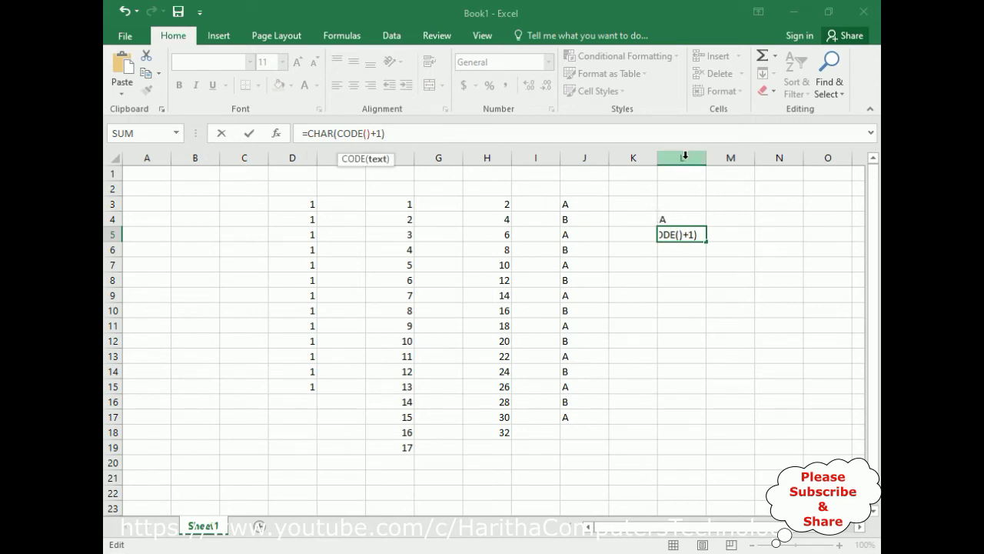
type("l")
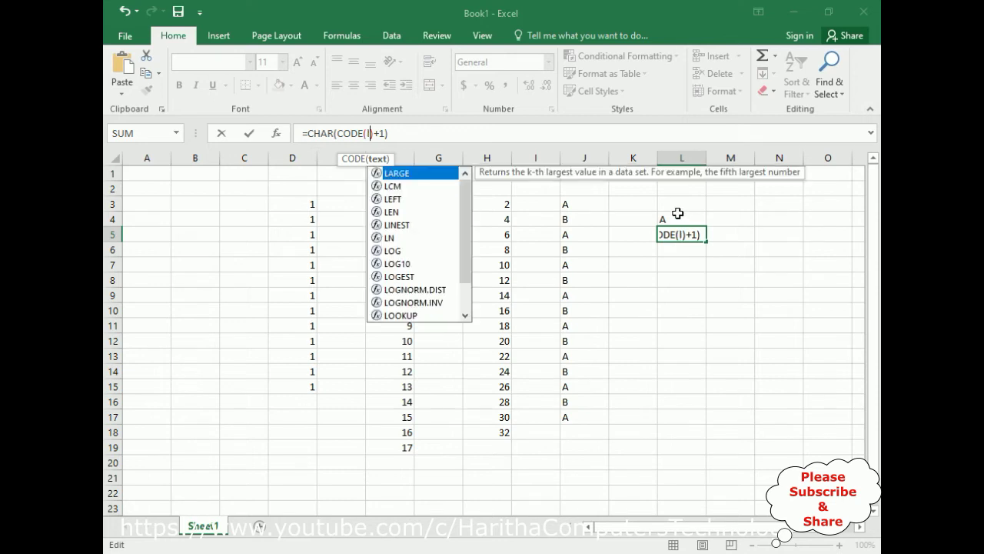
key("BackSpace")
type("L")
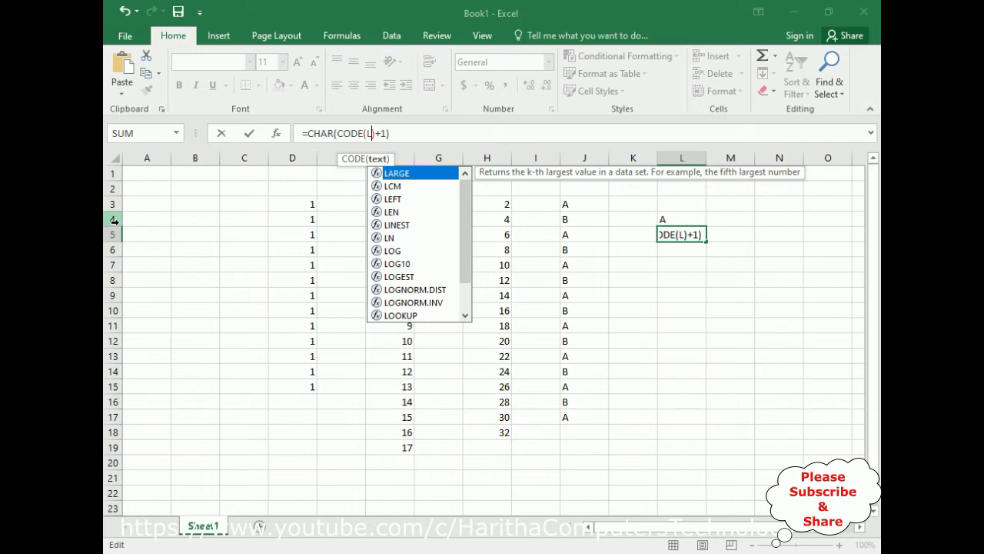
type("4")
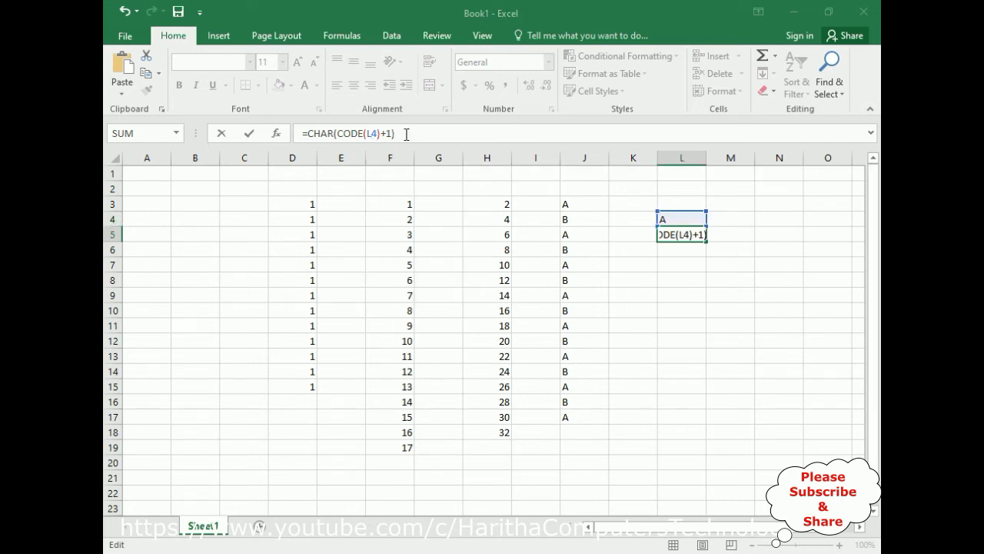
key("Return")
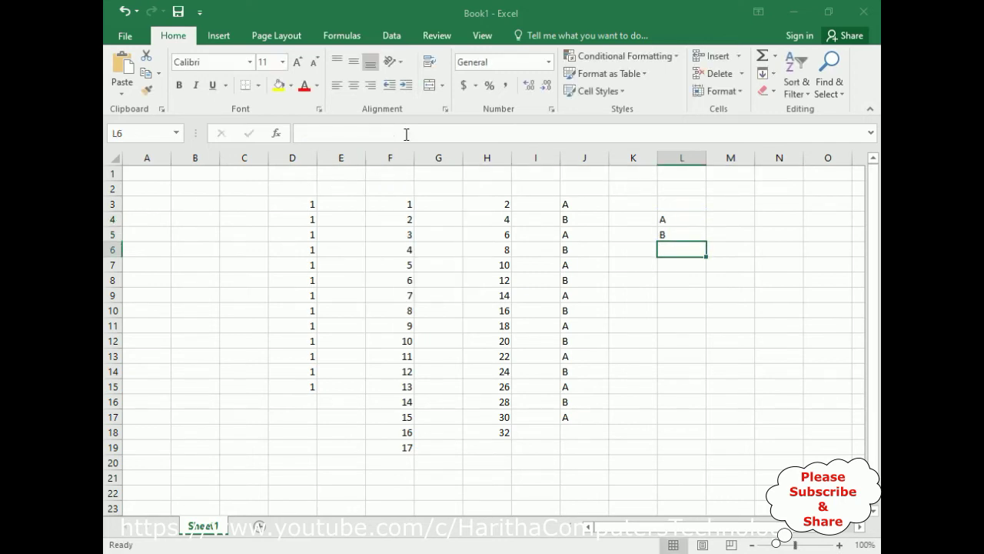
Fill the L5 letter formula down through L23
left_click(683, 234)
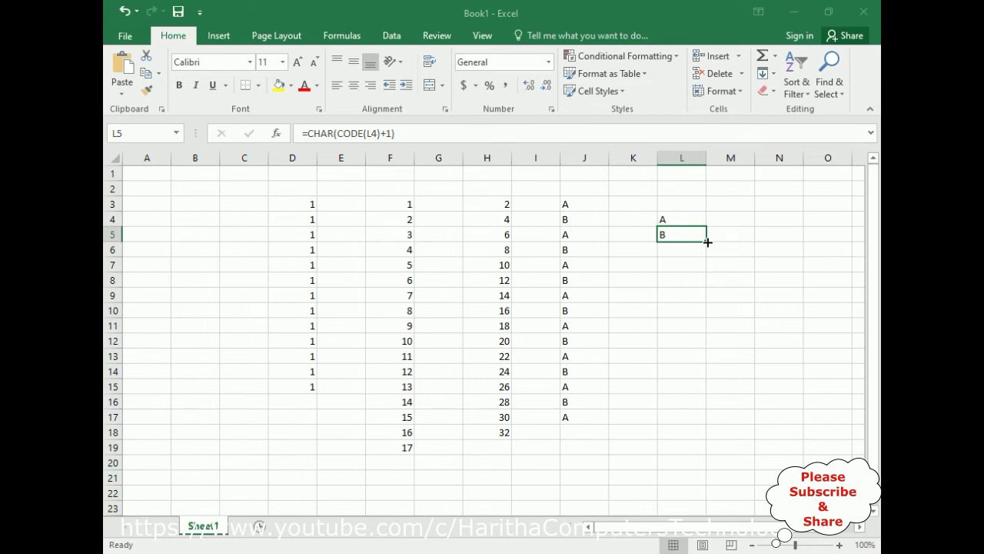
left_click_drag(708, 242, 708, 242)
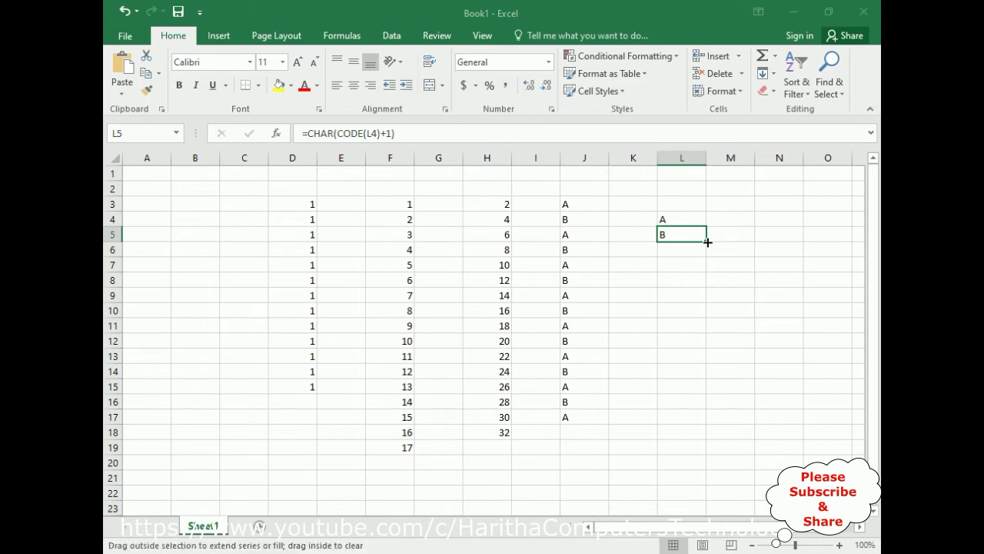
left_click_drag(708, 243, 696, 478)
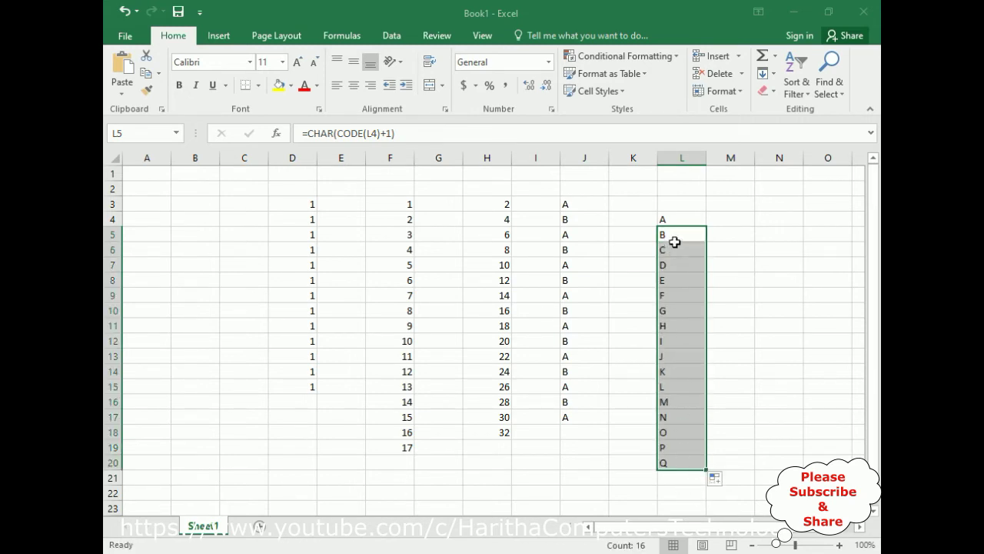
left_click_drag(873, 342, 874, 352)
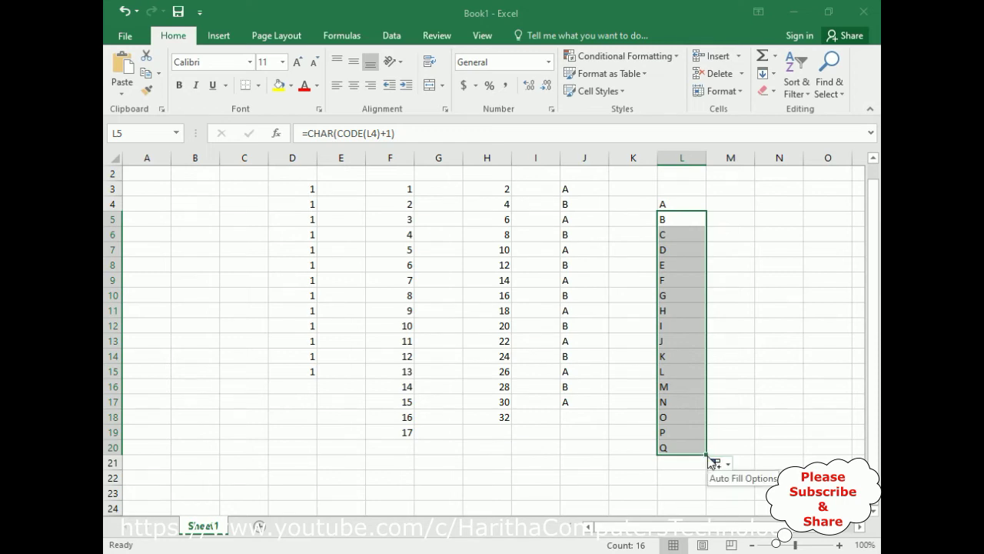
left_click_drag(708, 456, 709, 496)
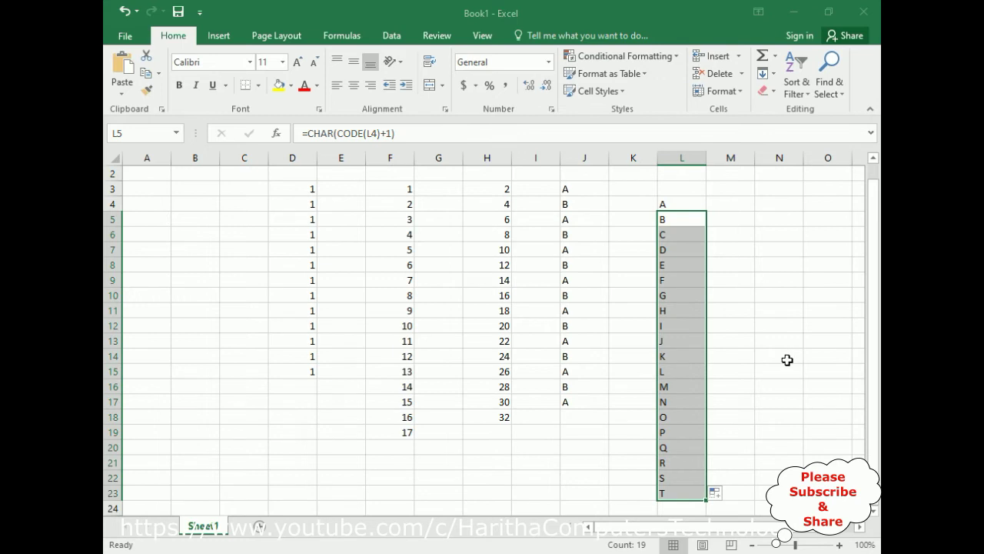
Enter SUNDAY in B5, fill the weekdays down through B11, and widen column B to fit the names
left_click(194, 213)
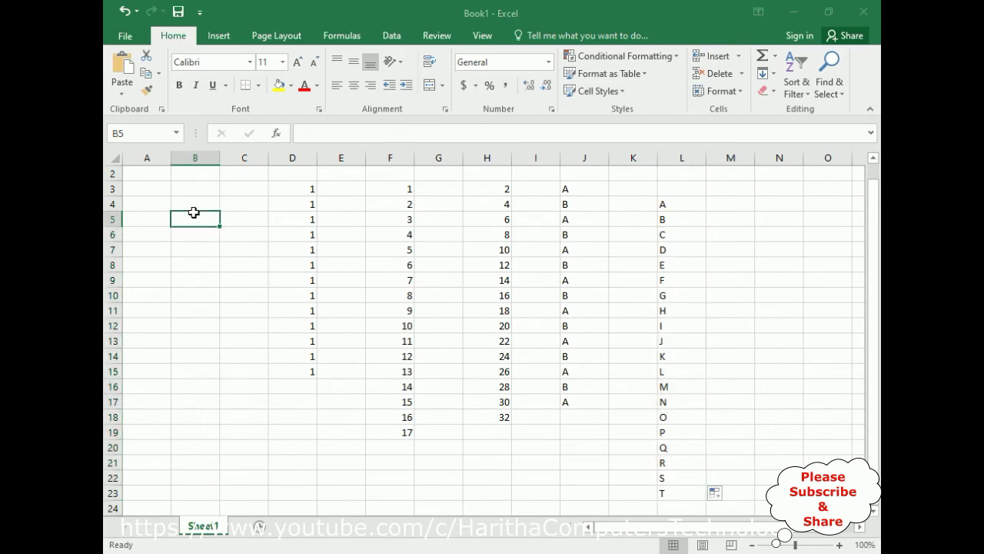
type("SU")
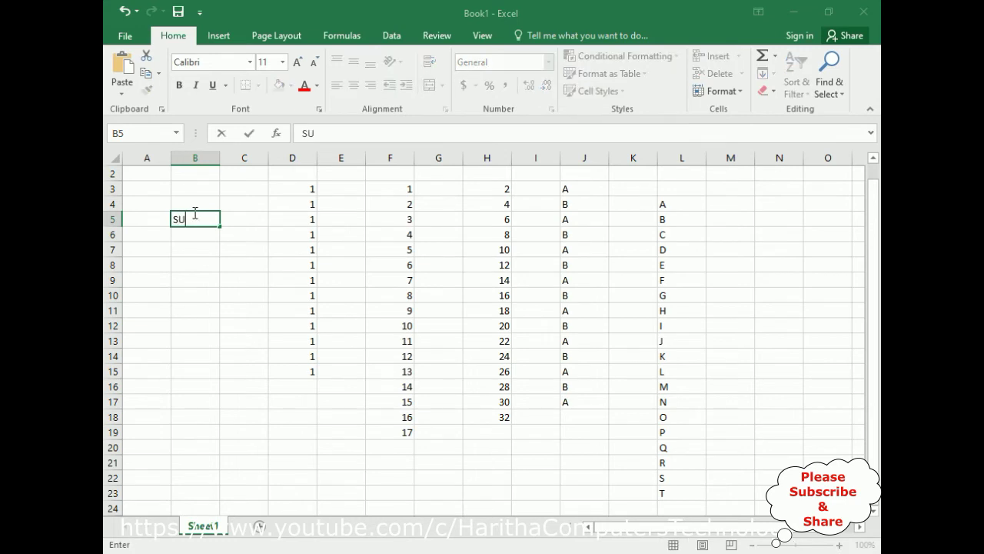
type("NDAY")
key("Return")
left_click(216, 223)
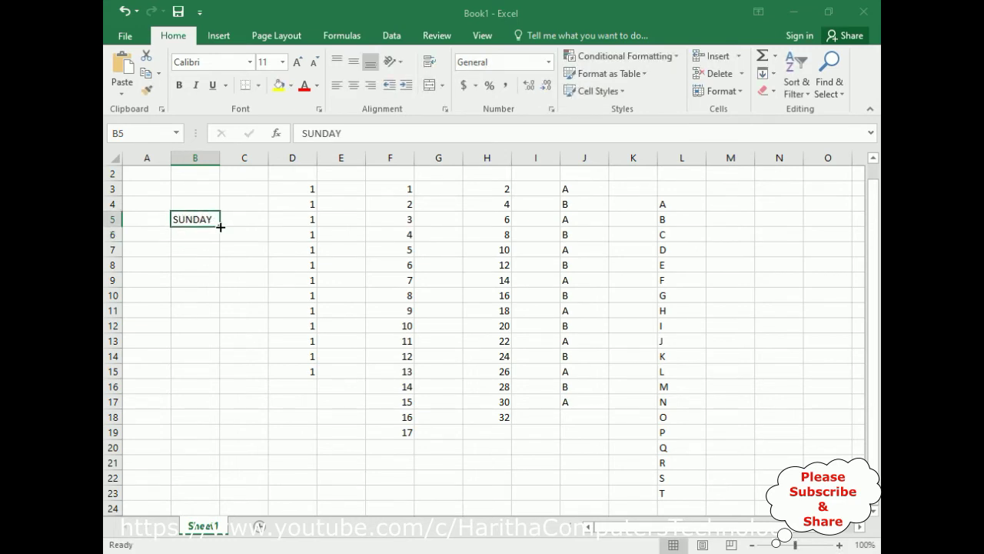
left_click_drag(220, 227, 211, 316)
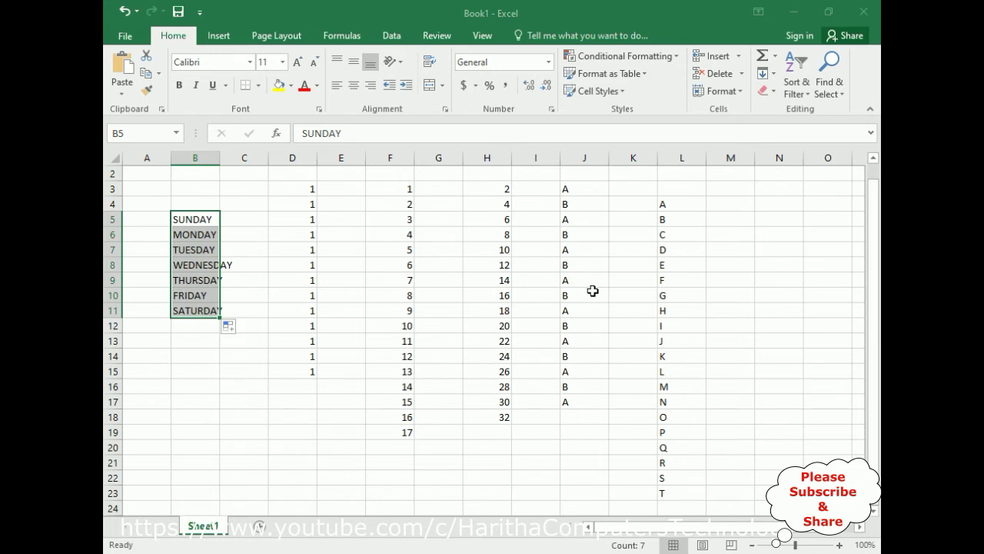
left_click(255, 221)
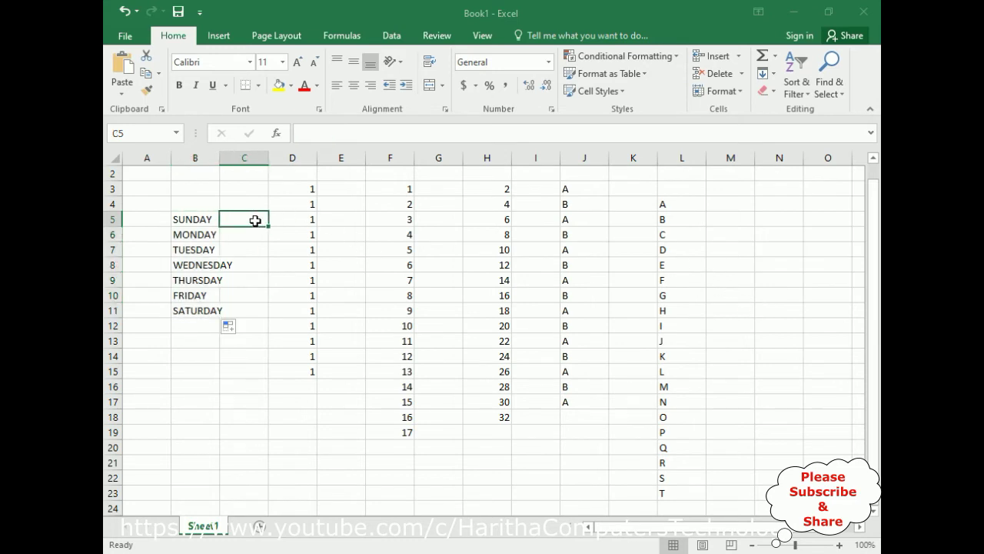
left_click_drag(220, 159, 238, 161)
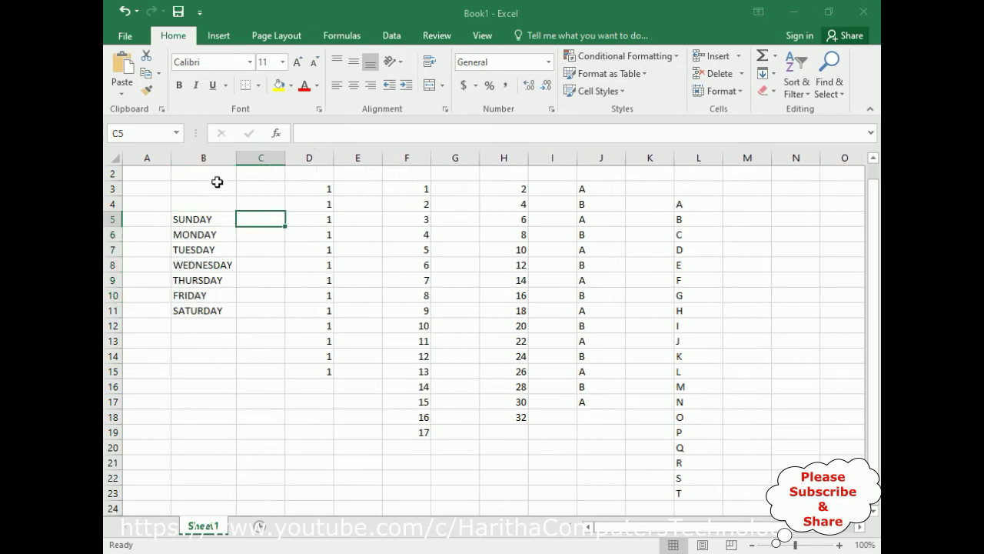
Enter SUN in C3 and fill the abbreviated weekdays down through C10
left_click(256, 189)
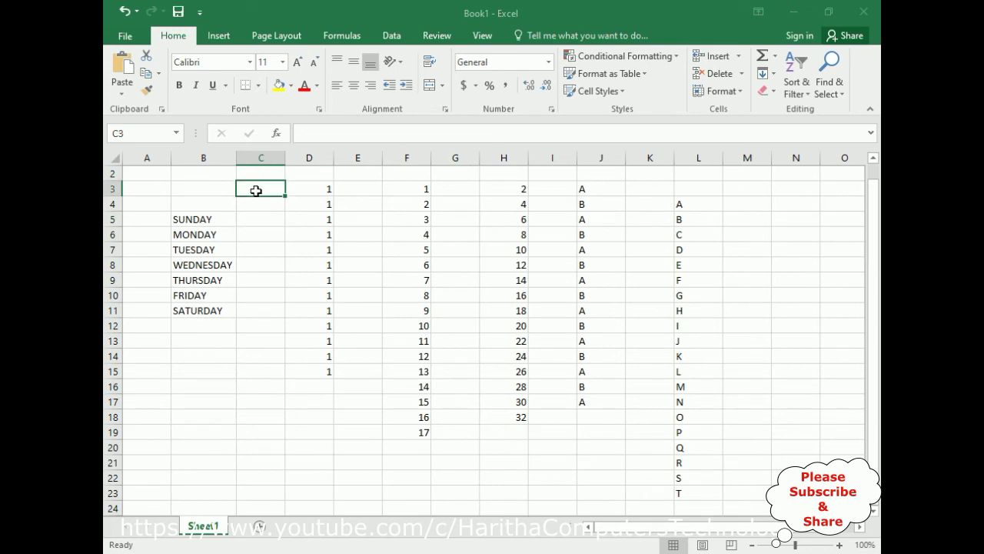
type("SUN")
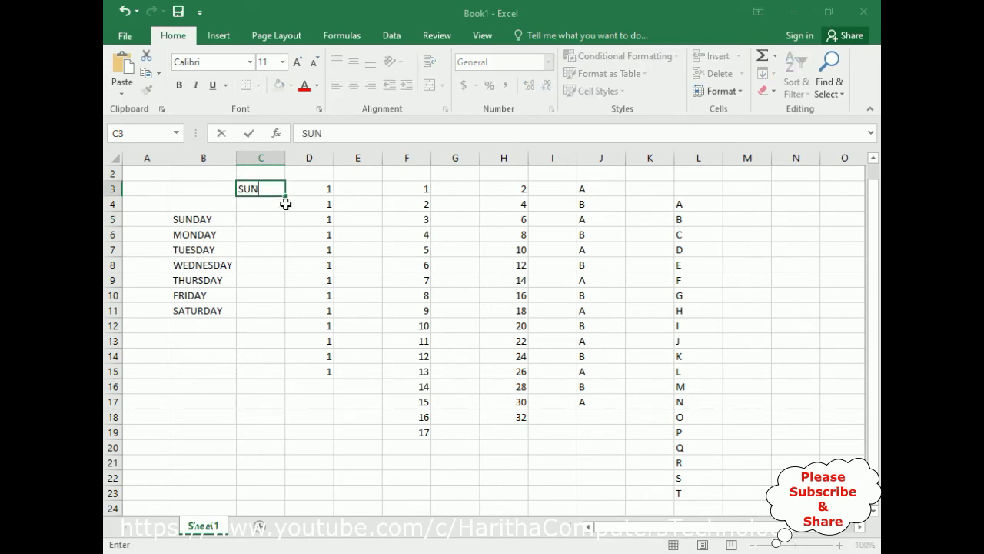
left_click_drag(285, 197, 286, 301)
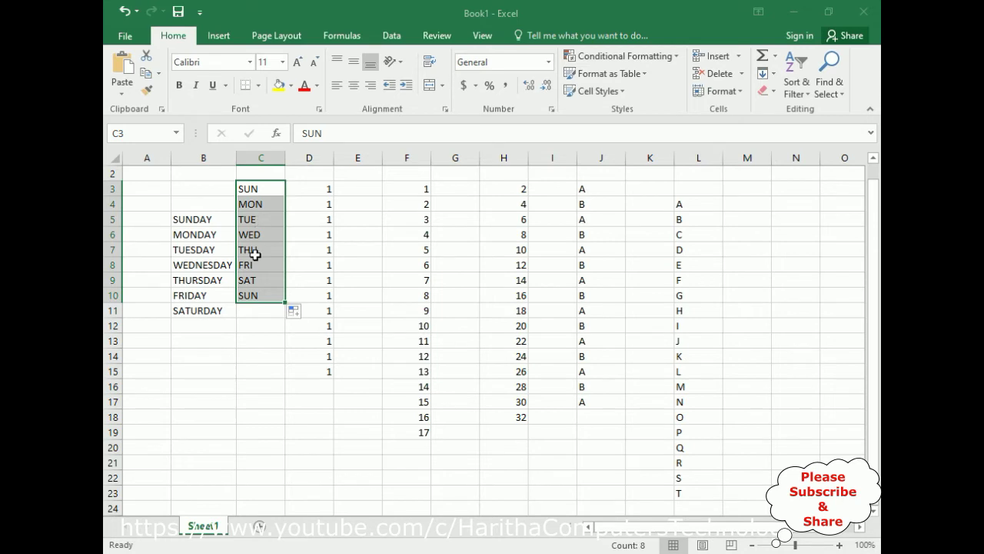
Enter JAN in M4 and fill the abbreviated months down through M15
left_click(748, 205)
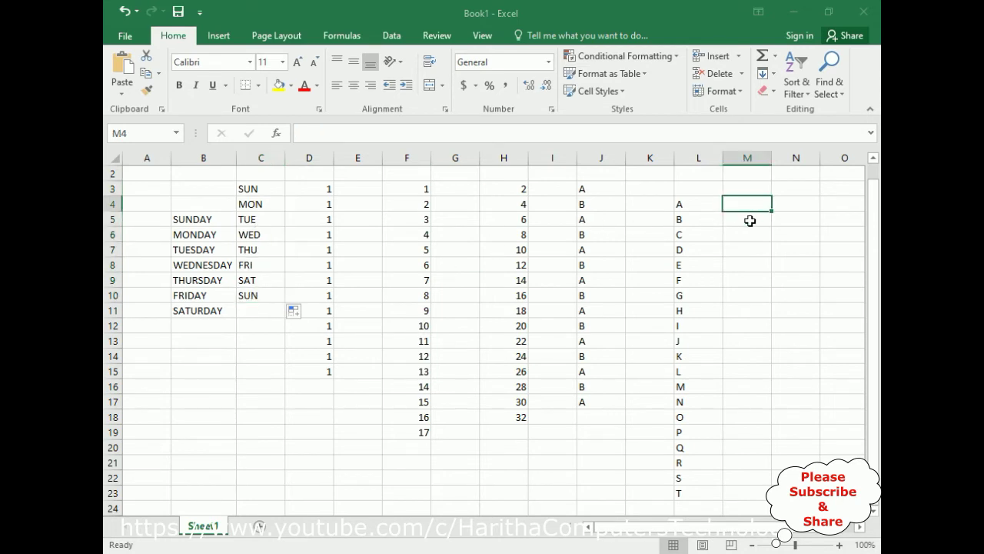
type("JAN")
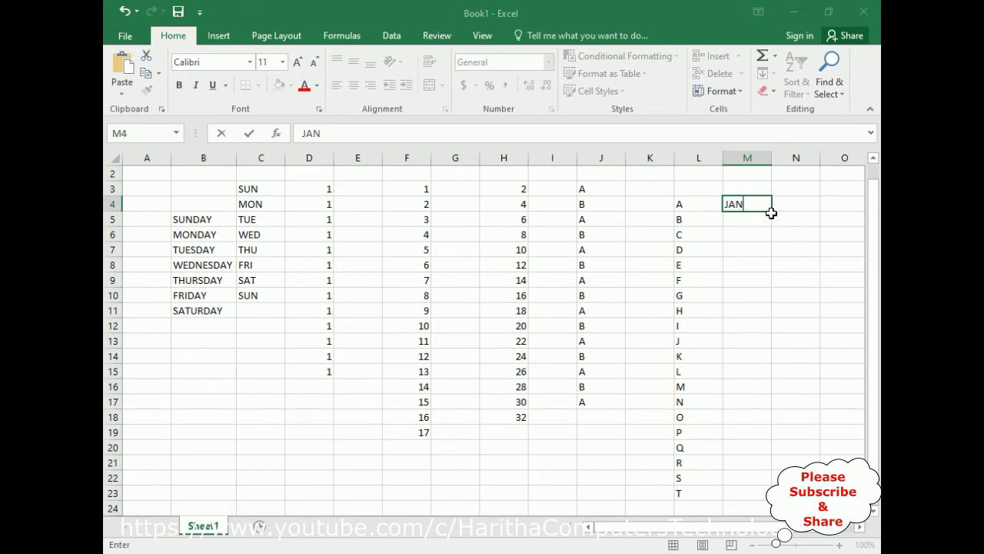
left_click_drag(773, 213, 758, 377)
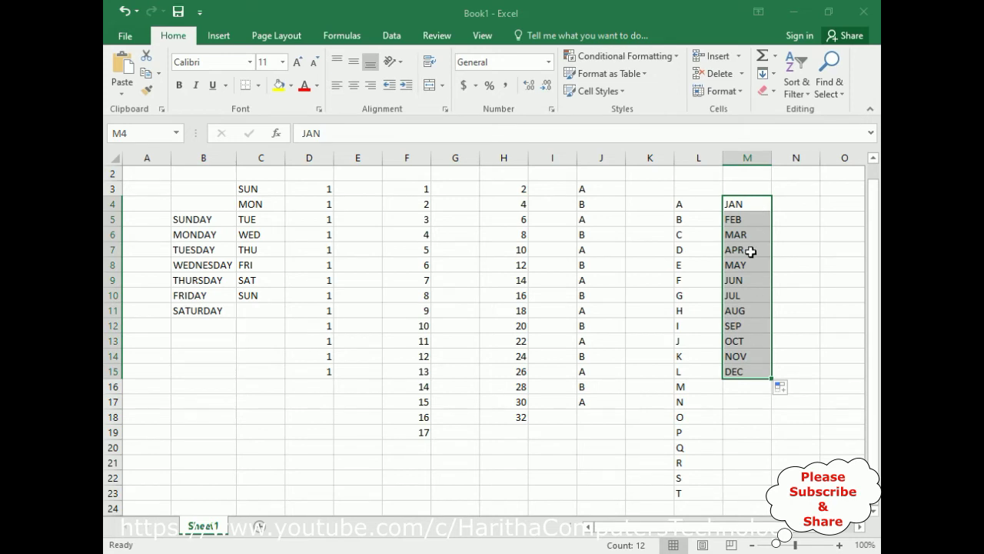
Enter JANUARY in cell N4
left_click(793, 203)
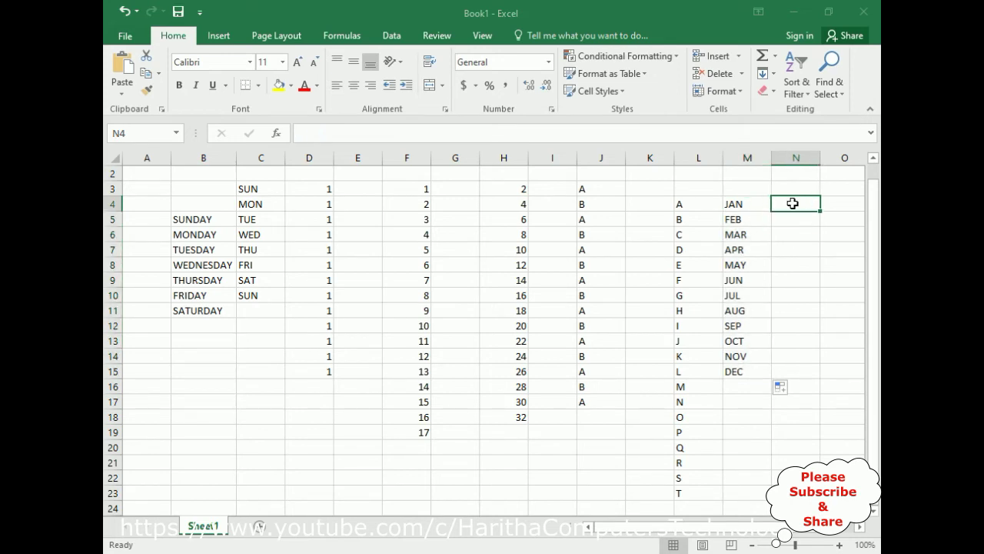
type("JANUARY")
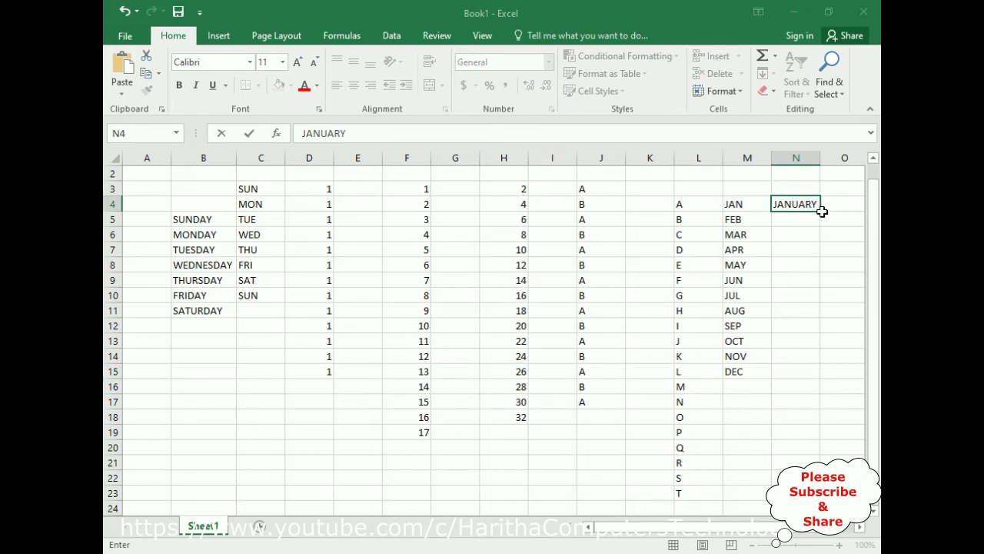
left_click(822, 214)
left_click(807, 203)
left_click_drag(820, 213, 812, 367)
left_click(806, 200)
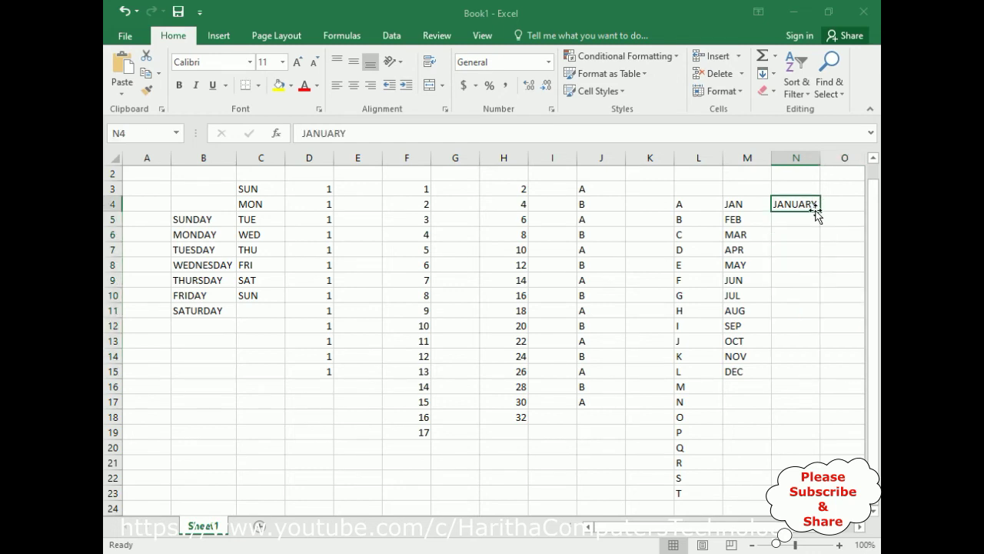
left_click_drag(817, 213, 785, 243)
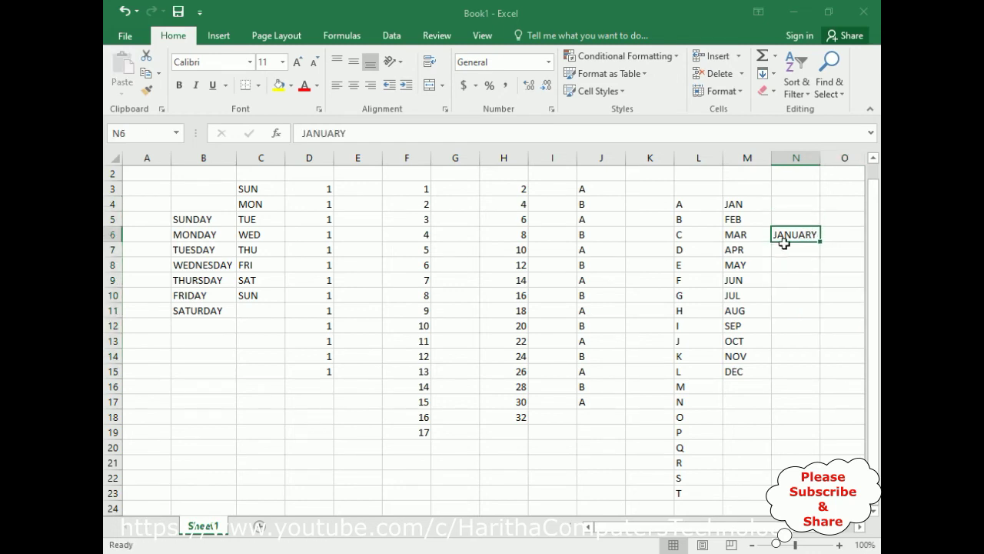
left_click(796, 204)
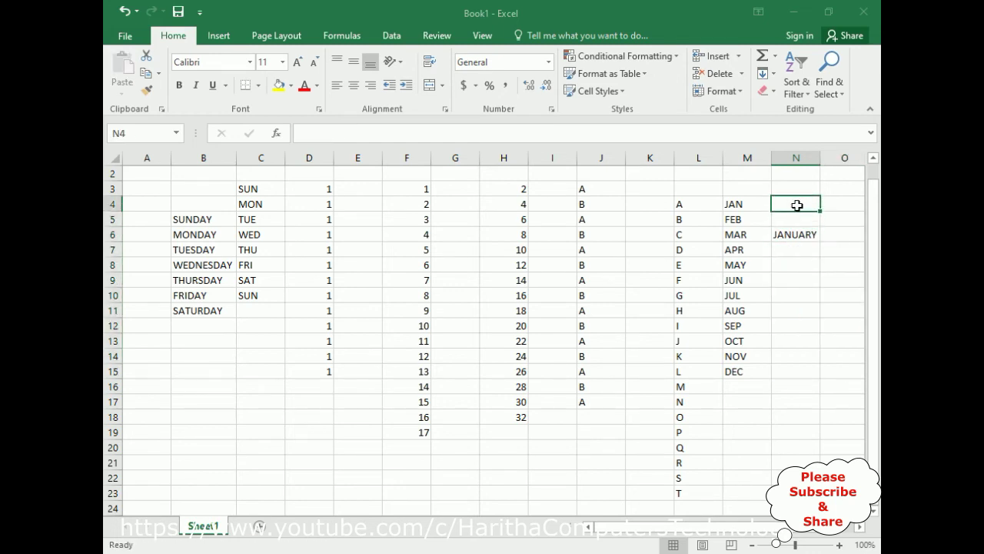
key("ctrl+z")
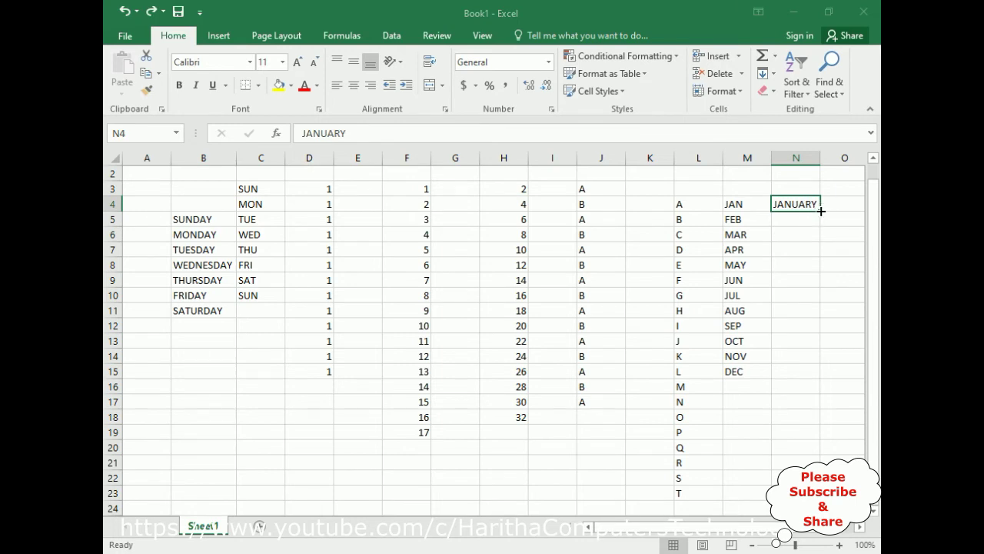
Fill the full month names from N4 down through N19
left_click_drag(821, 211, 822, 377)
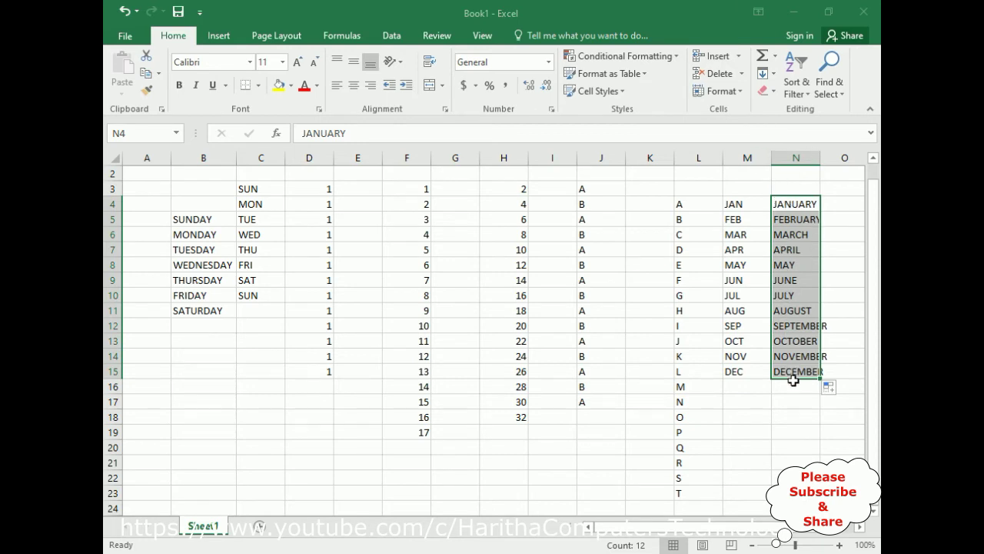
left_click_drag(821, 379, 821, 437)
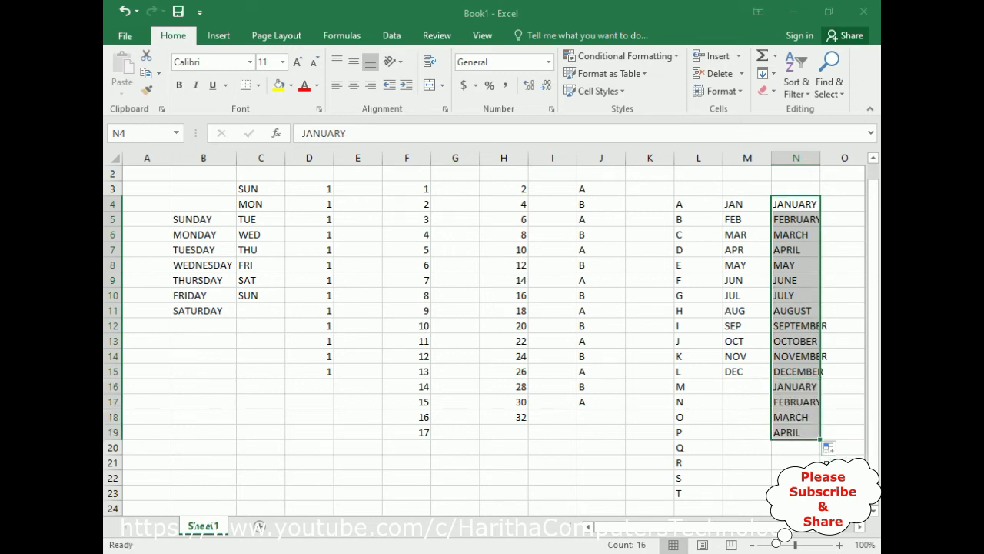
Clear the contents of the letter and month block in J3:N23
left_click(648, 263)
key("ctrl+a")
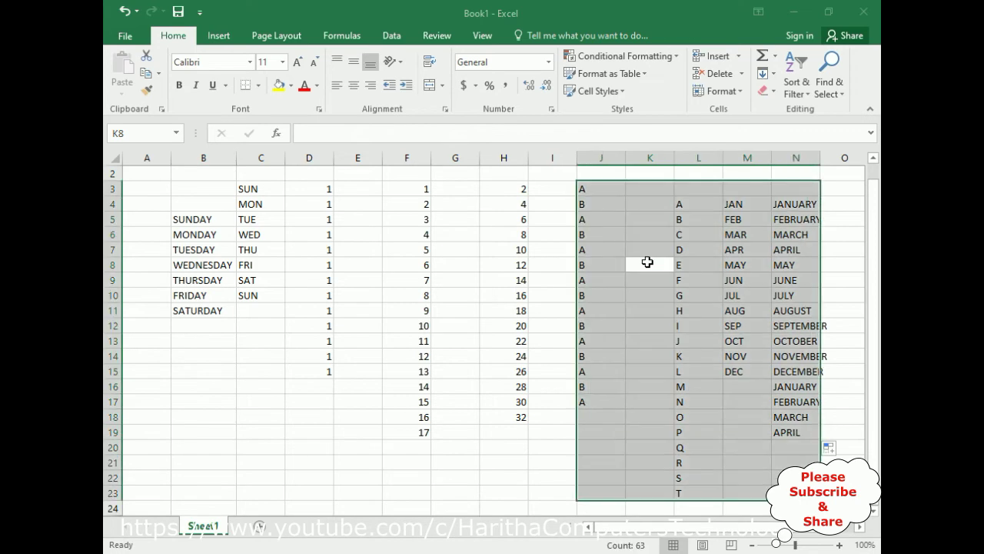
key("Delete")
Clear the remaining contents of the entire worksheet
left_click(347, 283)
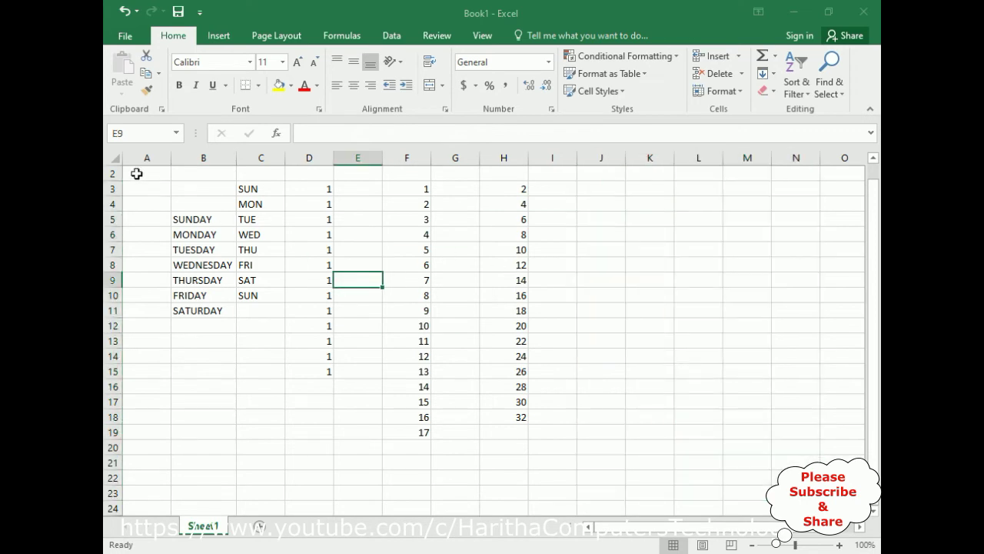
left_click(115, 158)
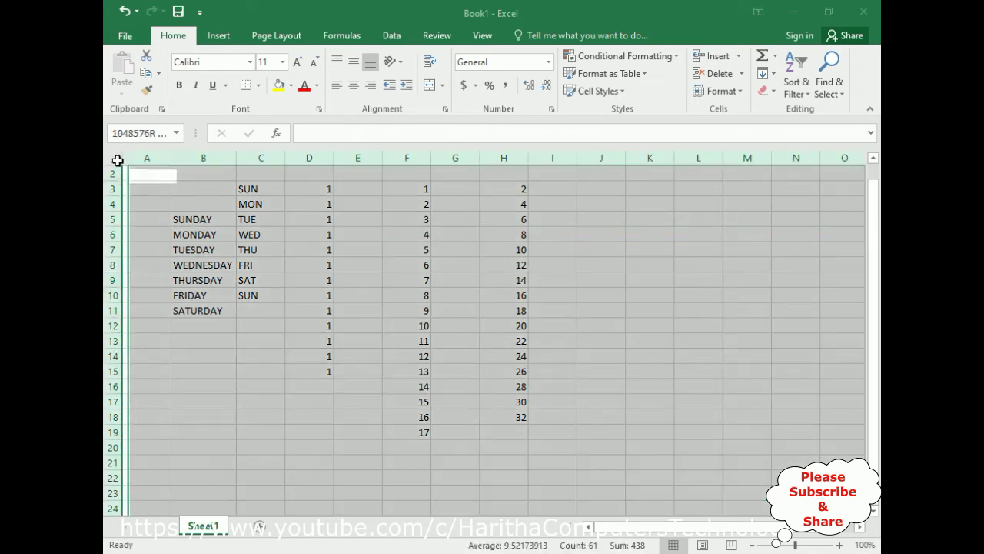
key("Delete")
left_click(326, 227)
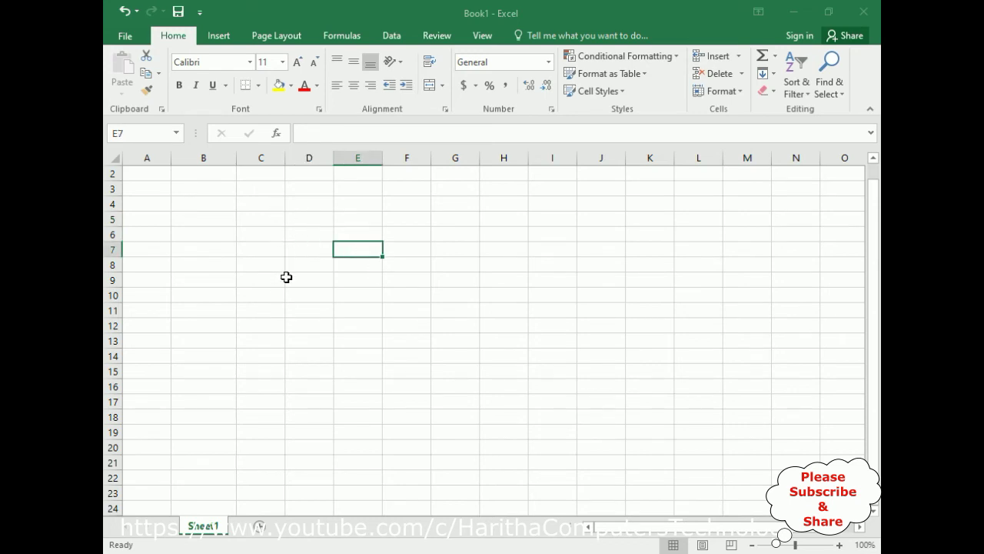
Hide the gridlines on the worksheet
left_click(286, 39)
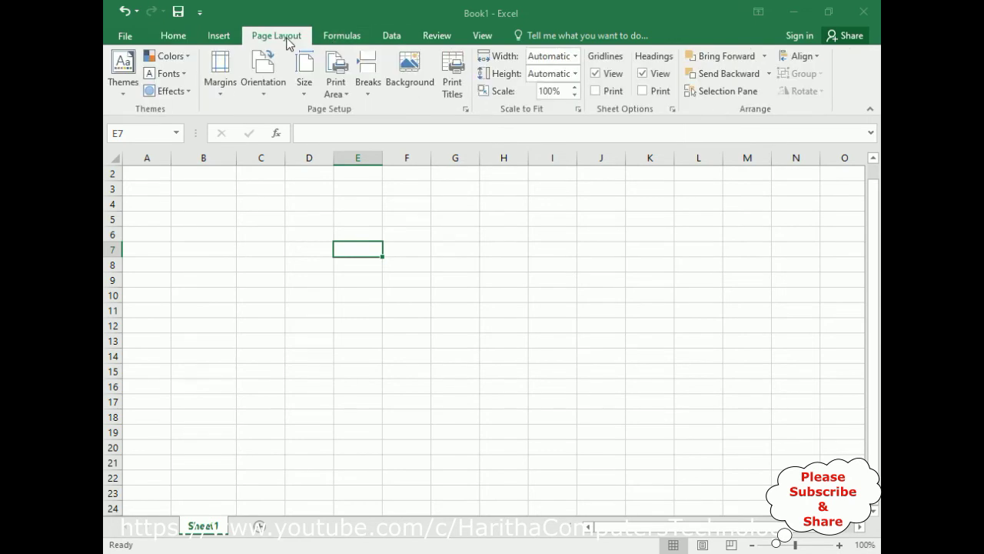
left_click(596, 75)
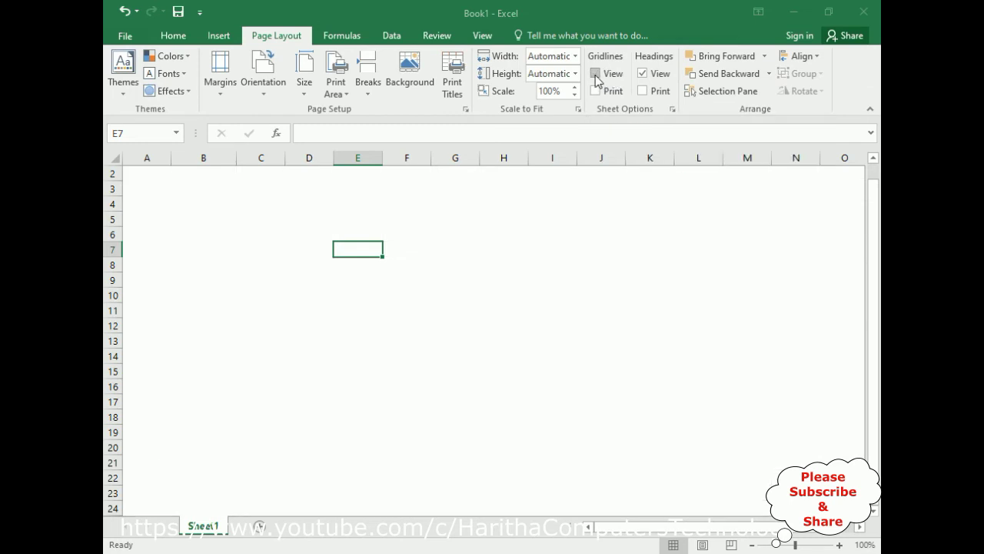
left_click(463, 359)
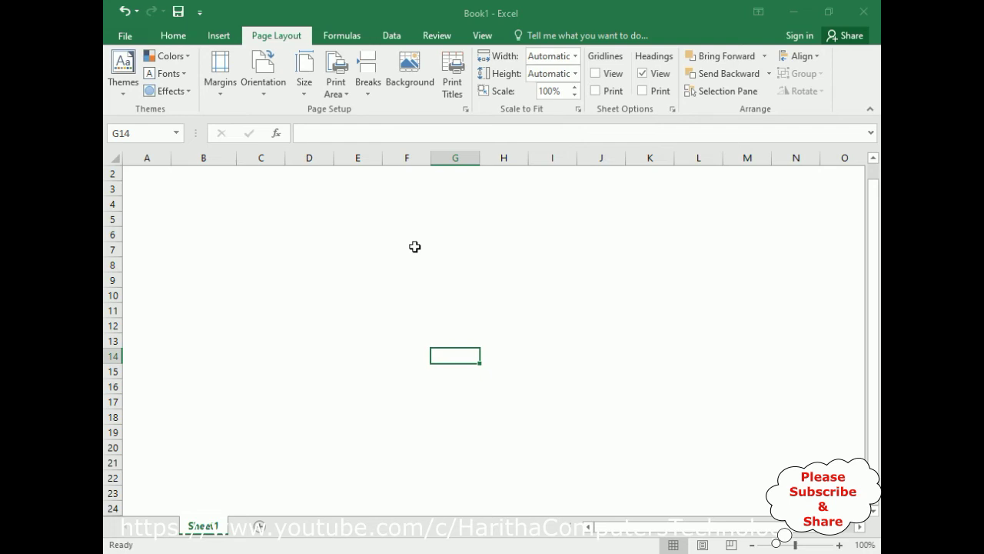
Turn Show gridlines back on for Sheet1 in the advanced Excel options and apply the change
left_click(124, 36)
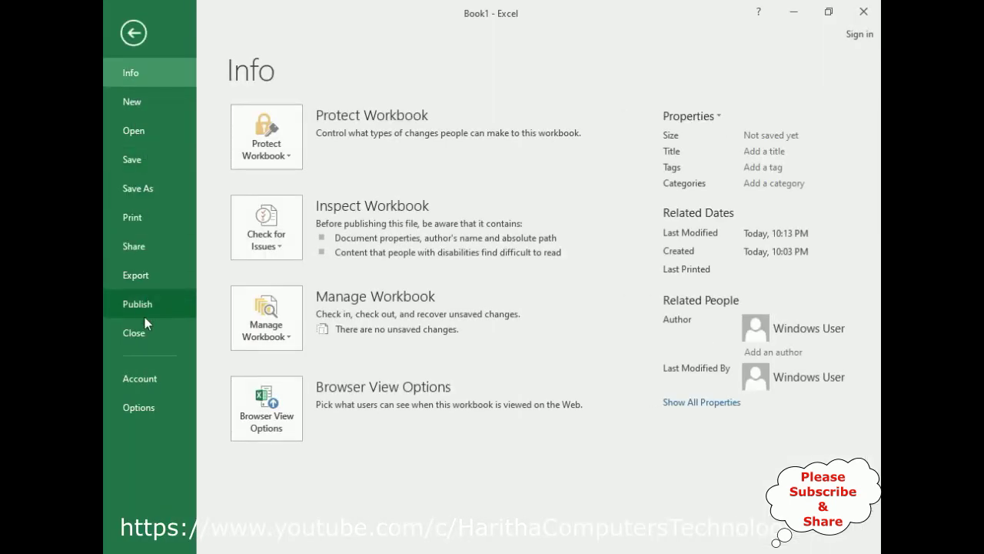
left_click(138, 408)
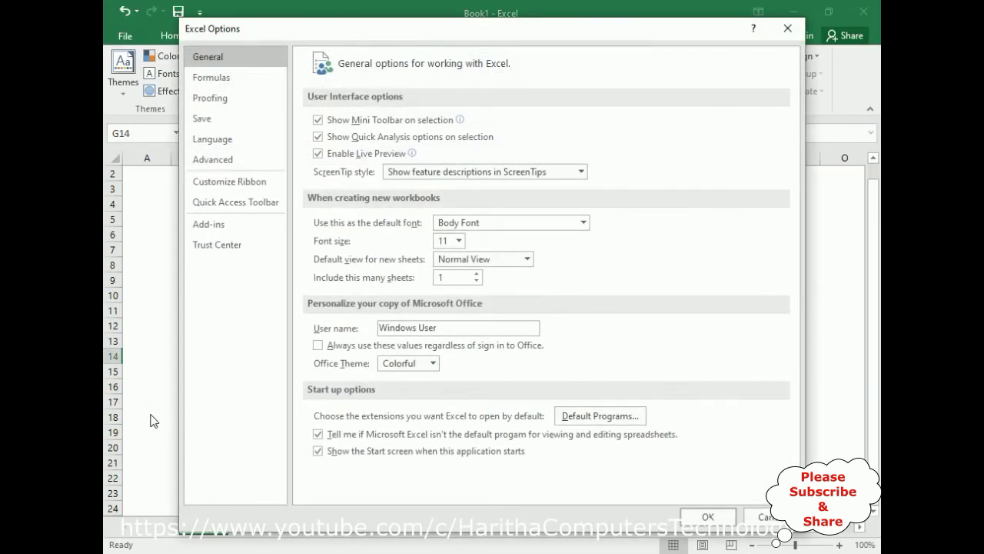
left_click(221, 159)
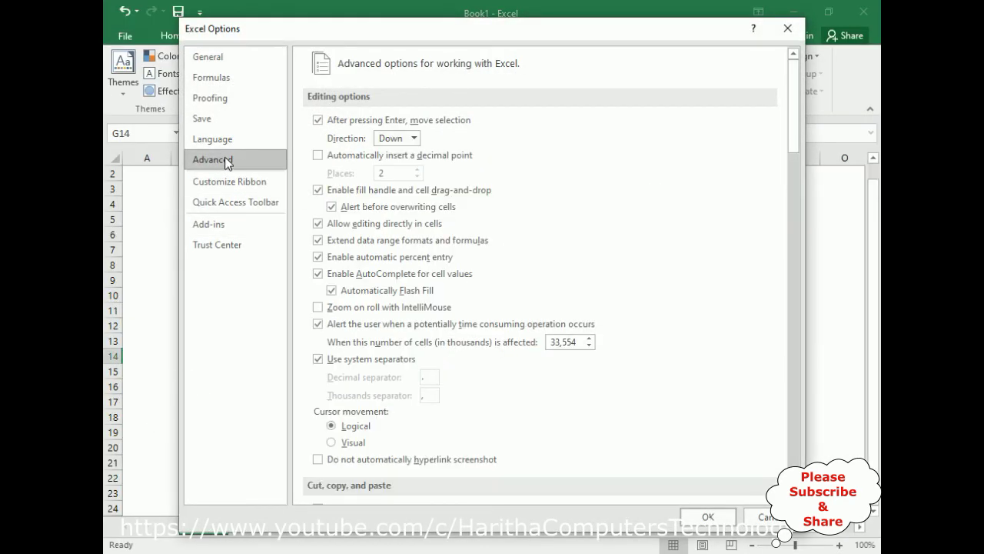
scroll(435, 229, "down", 3)
scroll(435, 229, "down", 15)
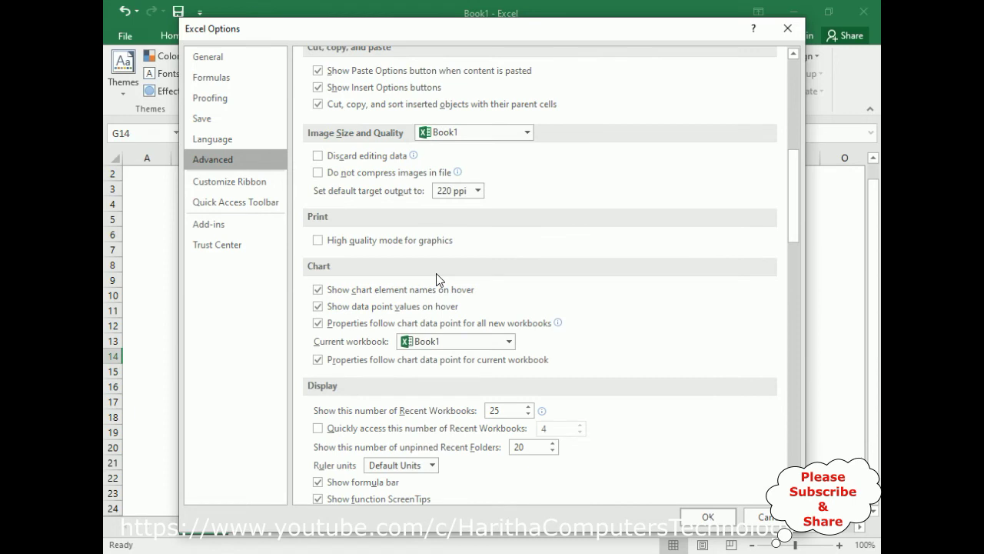
scroll(436, 281, "down", 6)
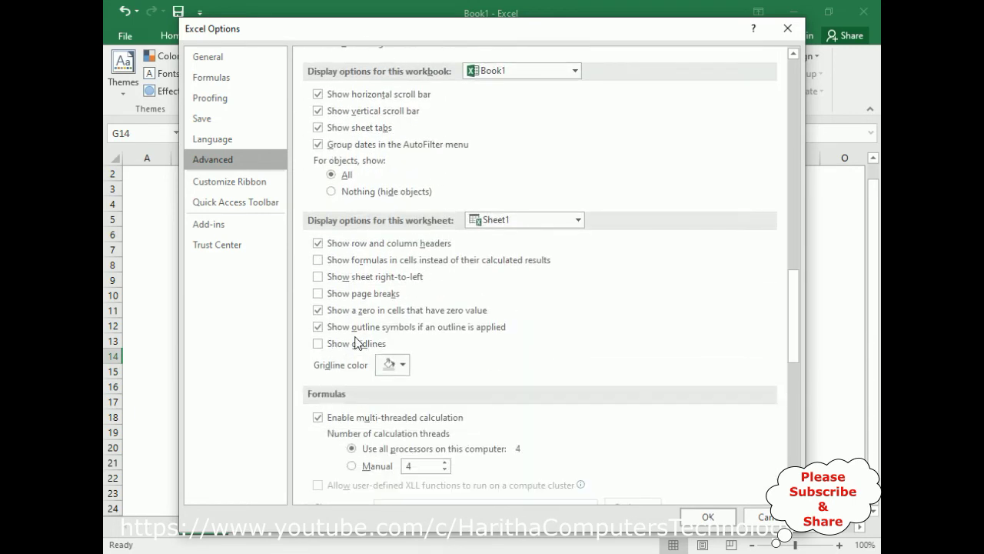
left_click(318, 346)
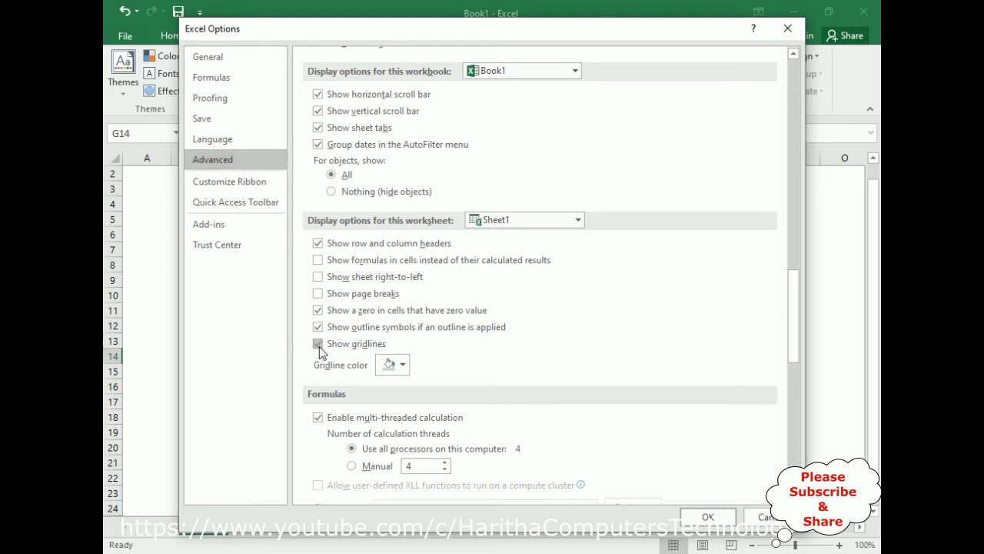
left_click(706, 517)
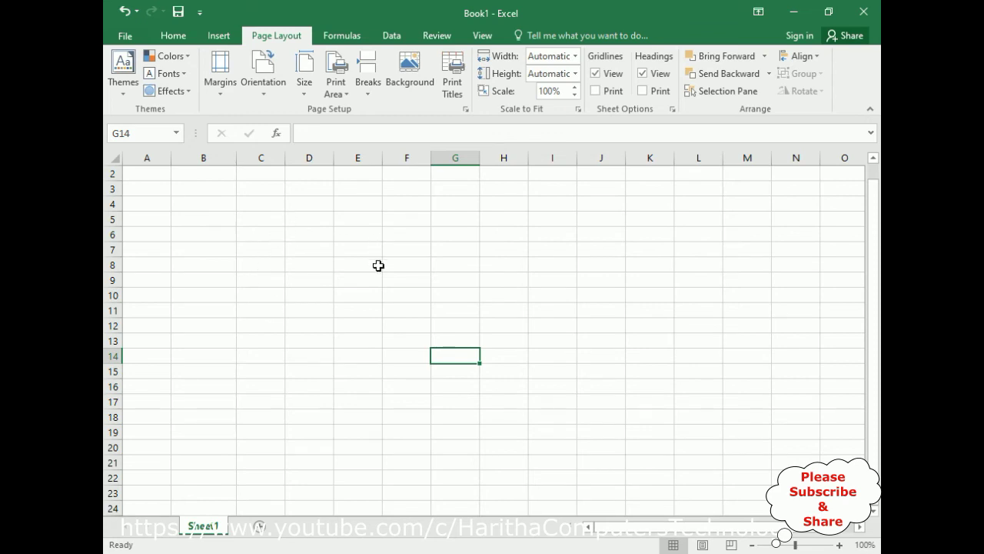
Set the gridline color for Sheet1 to red in the advanced Excel options and apply it
left_click(122, 36)
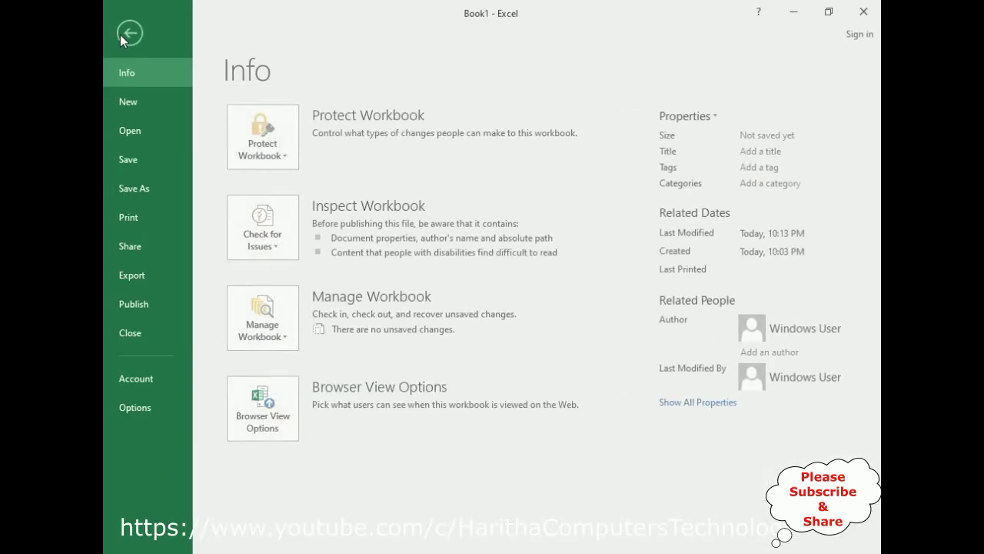
left_click(136, 408)
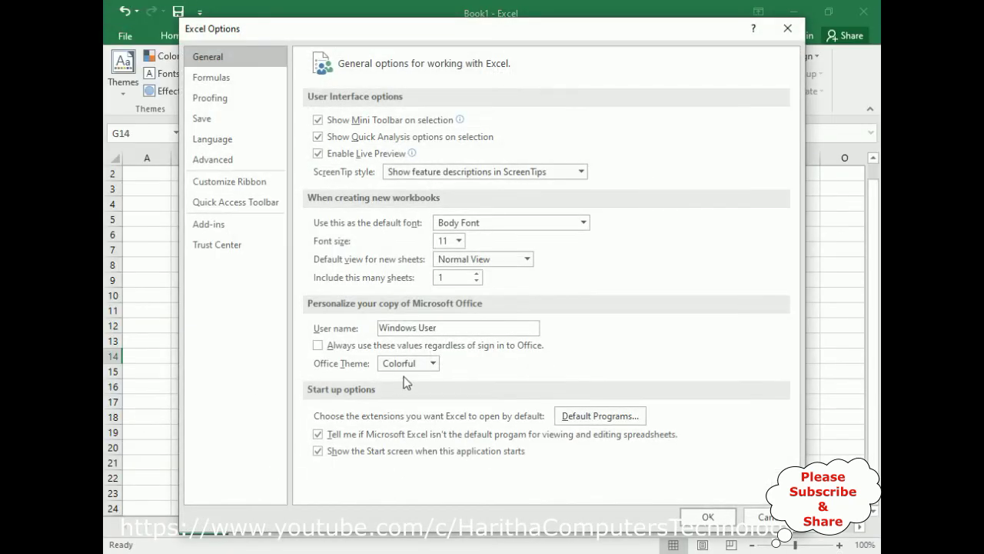
left_click(221, 163)
scroll(492, 269, "down", 15)
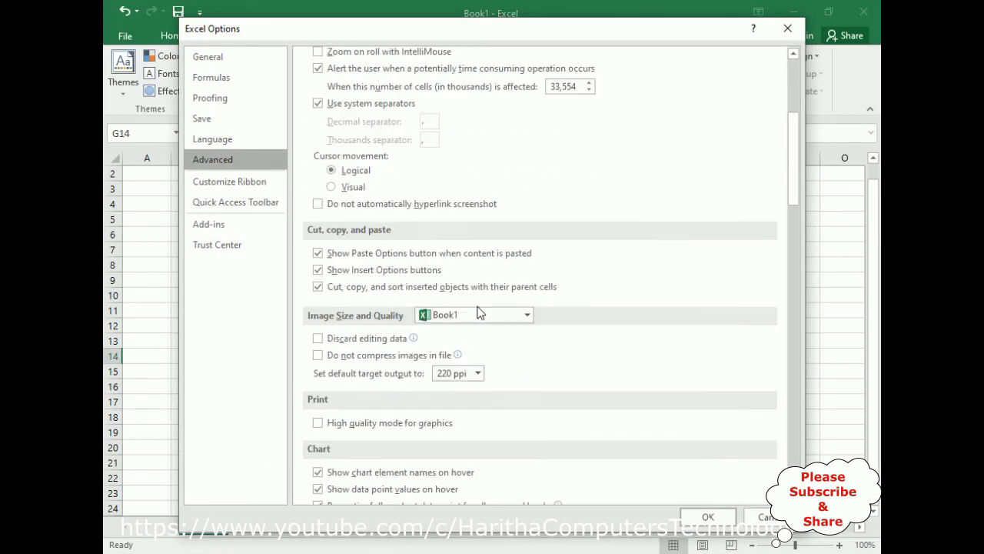
scroll(475, 342, "down", 7)
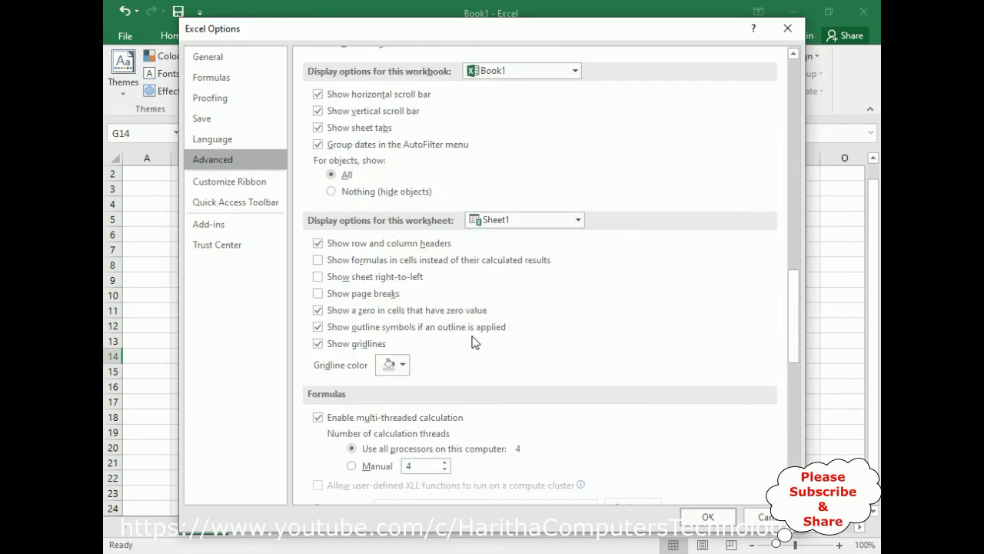
left_click(402, 366)
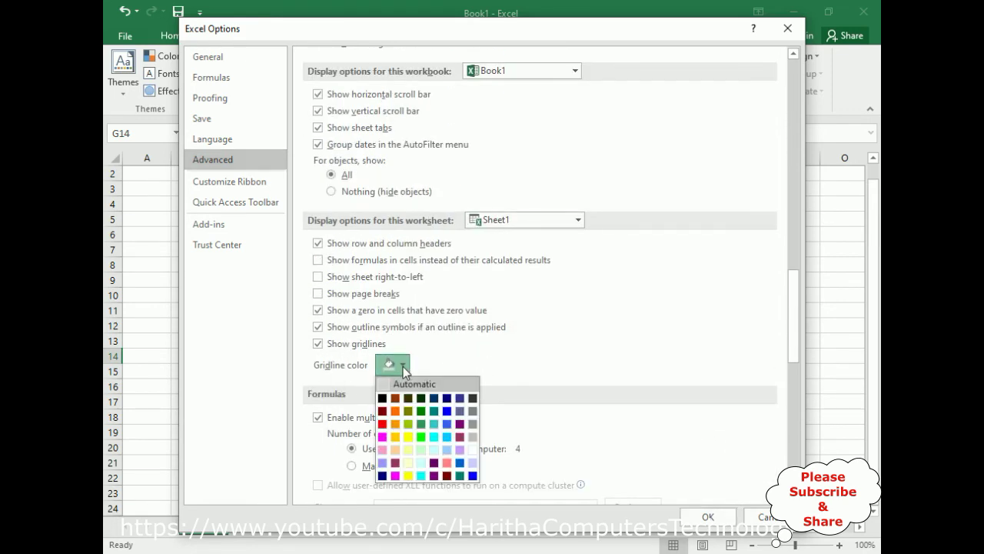
left_click(383, 424)
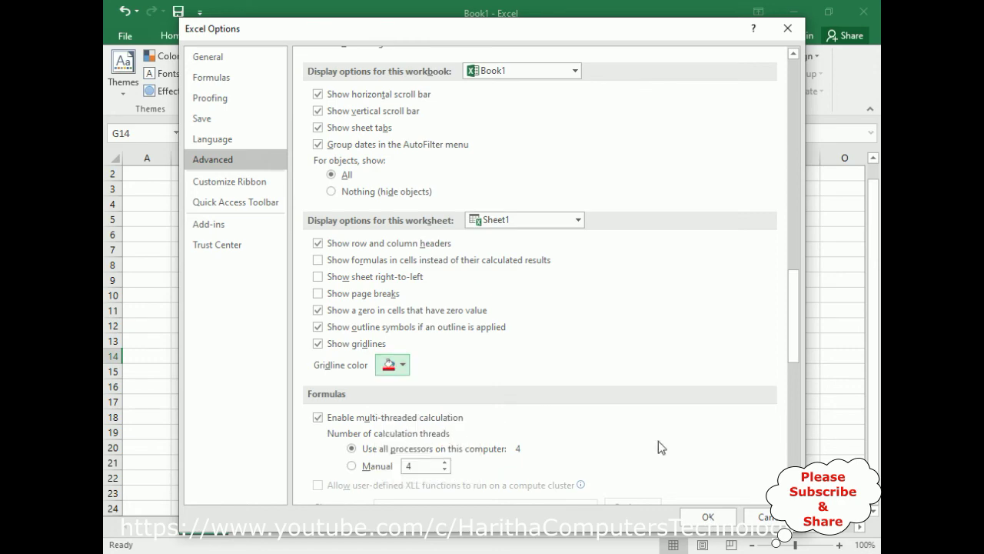
left_click(706, 518)
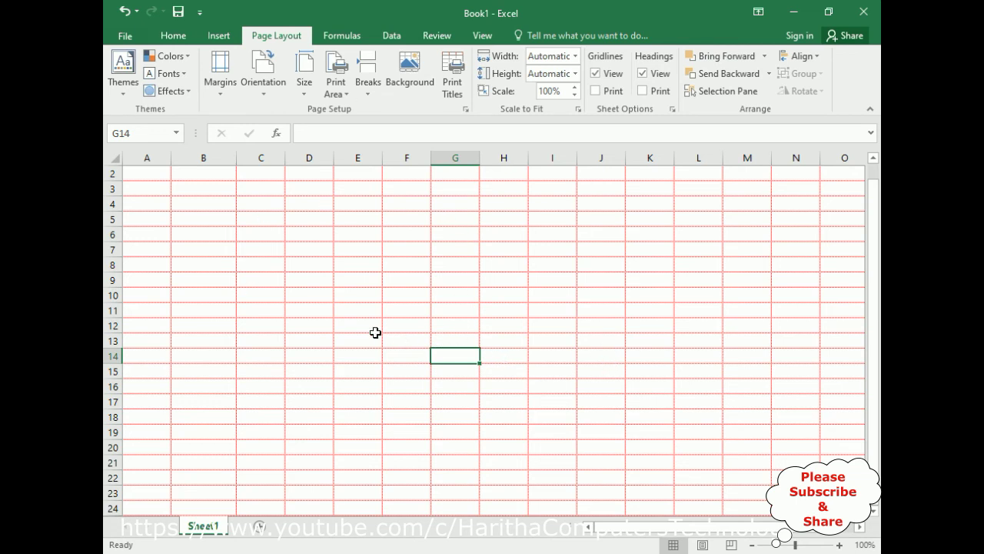
Reset the gridline color for Sheet1 to Automatic in the advanced Excel options and apply the change
left_click(124, 36)
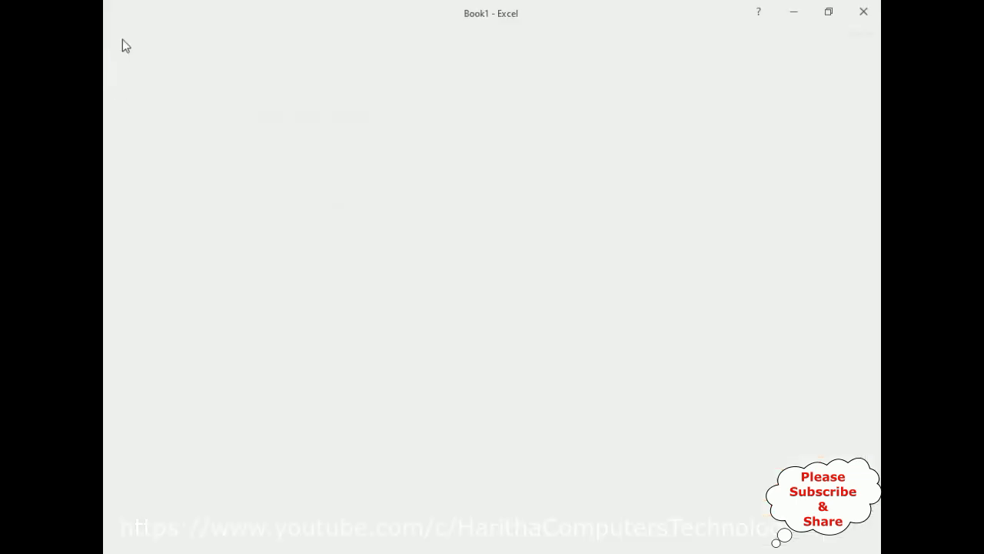
left_click(149, 413)
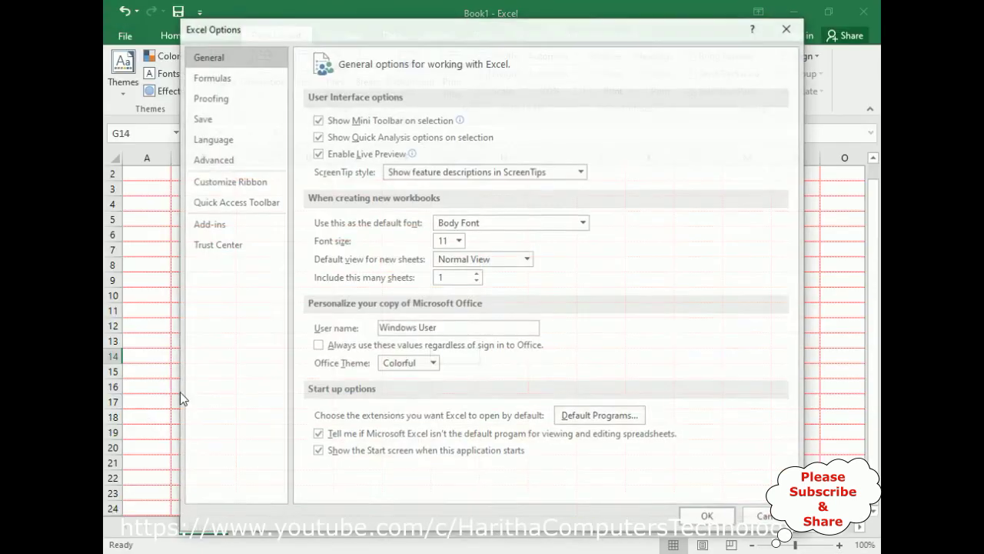
left_click(231, 158)
scroll(456, 262, "down", 8)
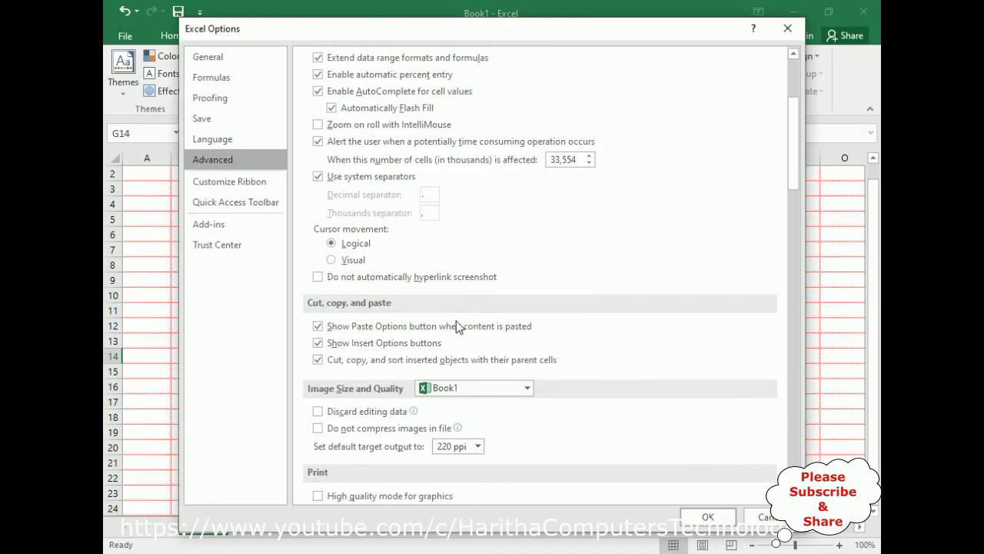
scroll(449, 357, "down", 12)
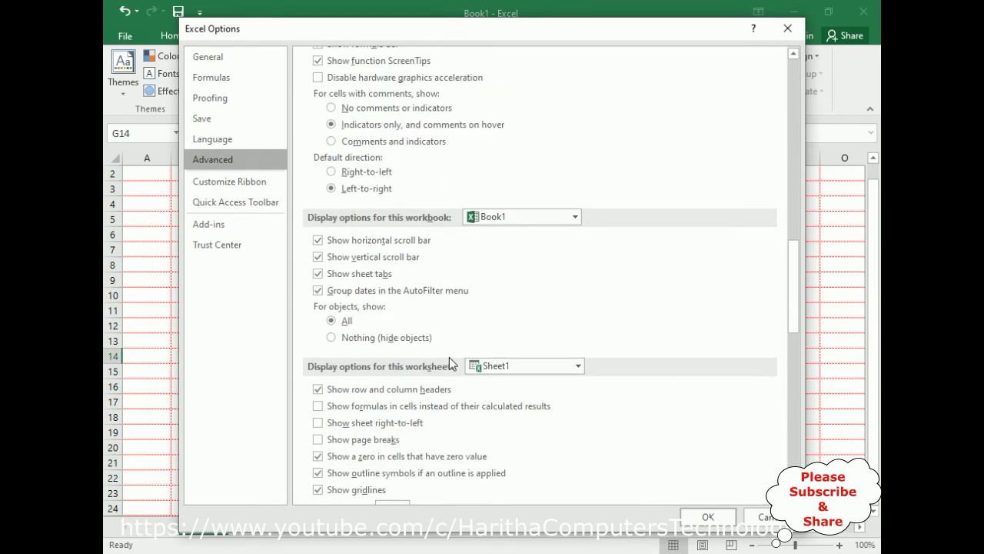
left_click(401, 365)
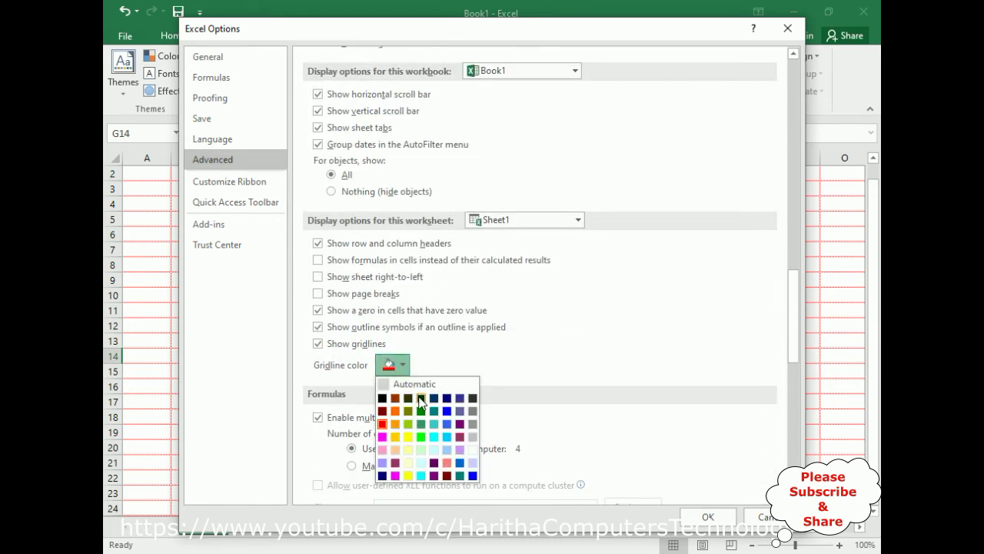
left_click(399, 386)
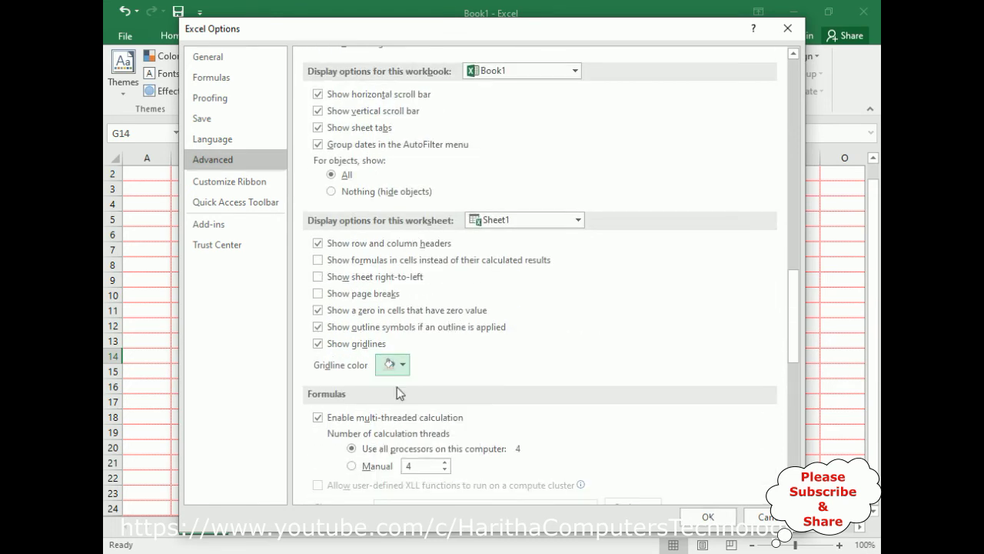
left_click(707, 518)
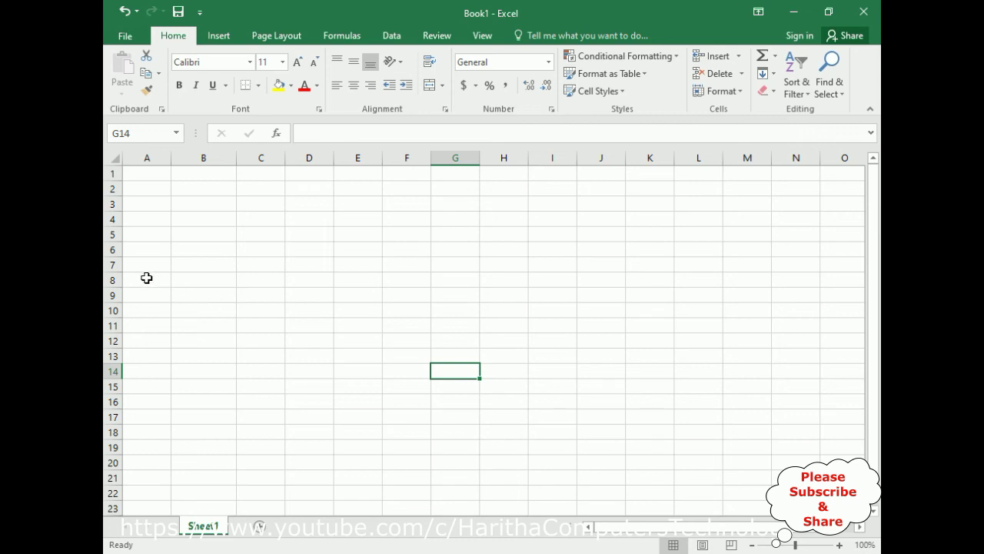
Set the height of row 6 to 35
left_click(111, 250)
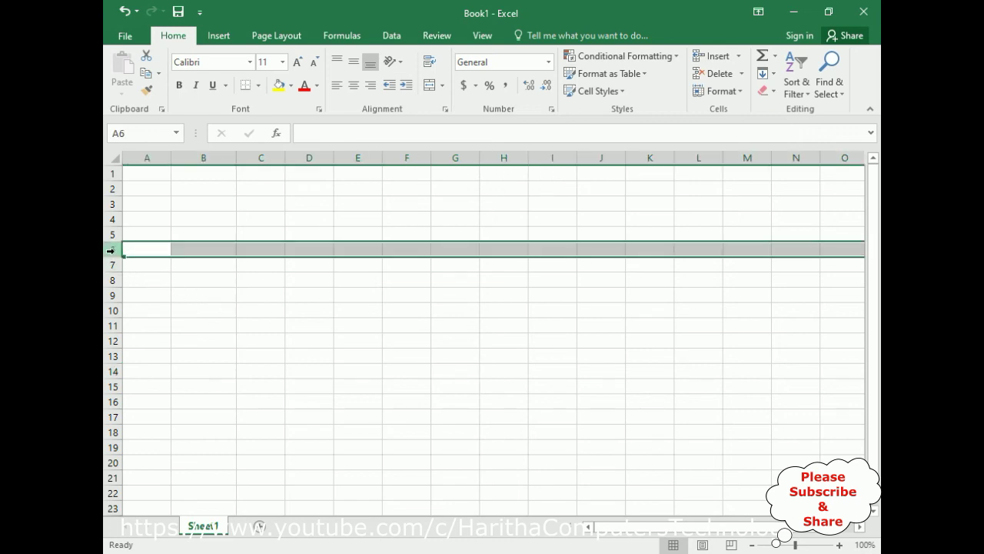
left_click(740, 93)
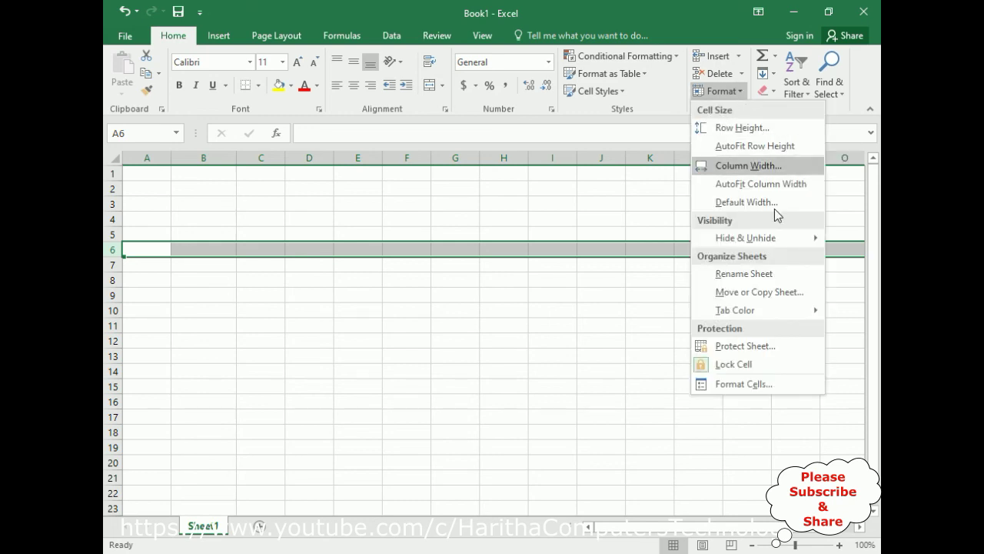
left_click(735, 131)
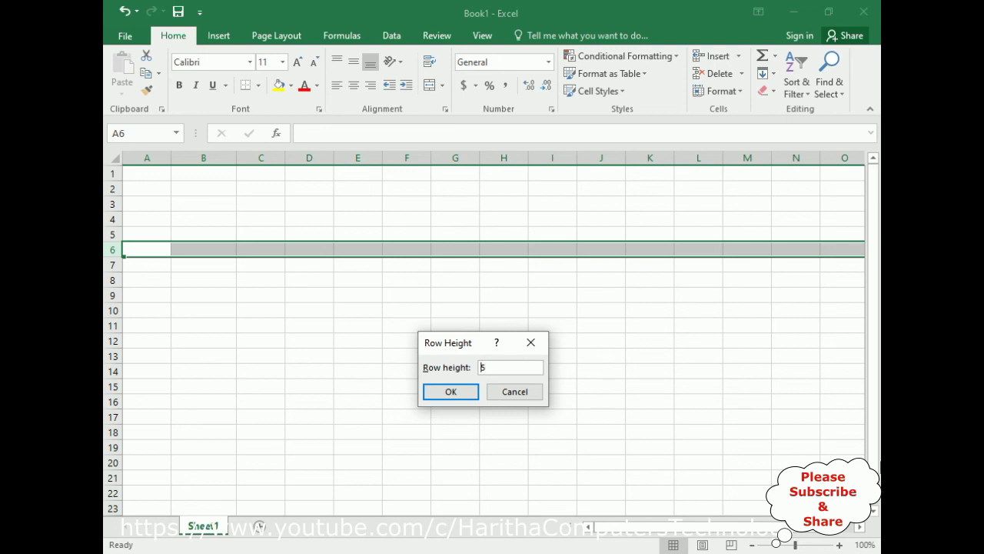
type("35")
left_click(450, 392)
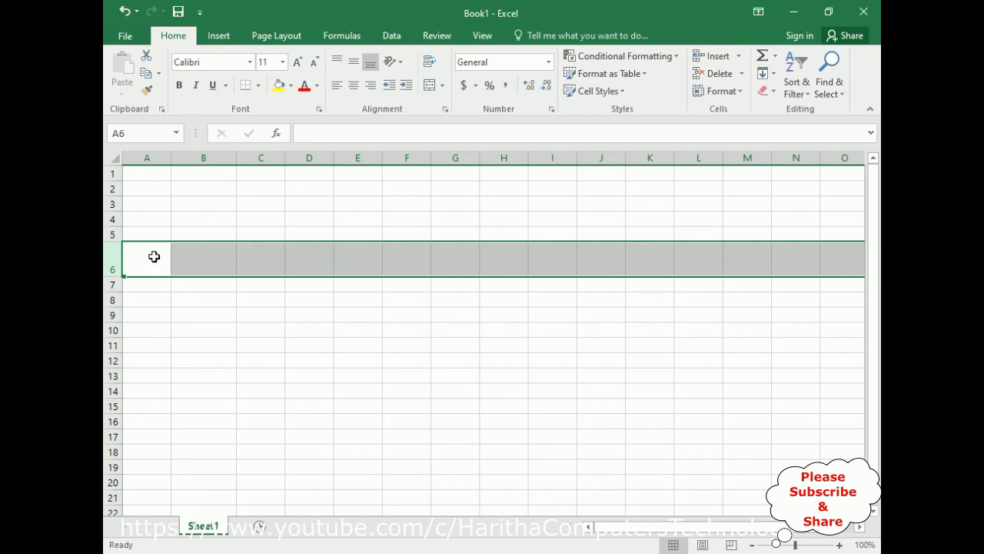
Widen all the sheet's columns by entering a larger column width while row 6 is selected
left_click(740, 97)
left_click(711, 165)
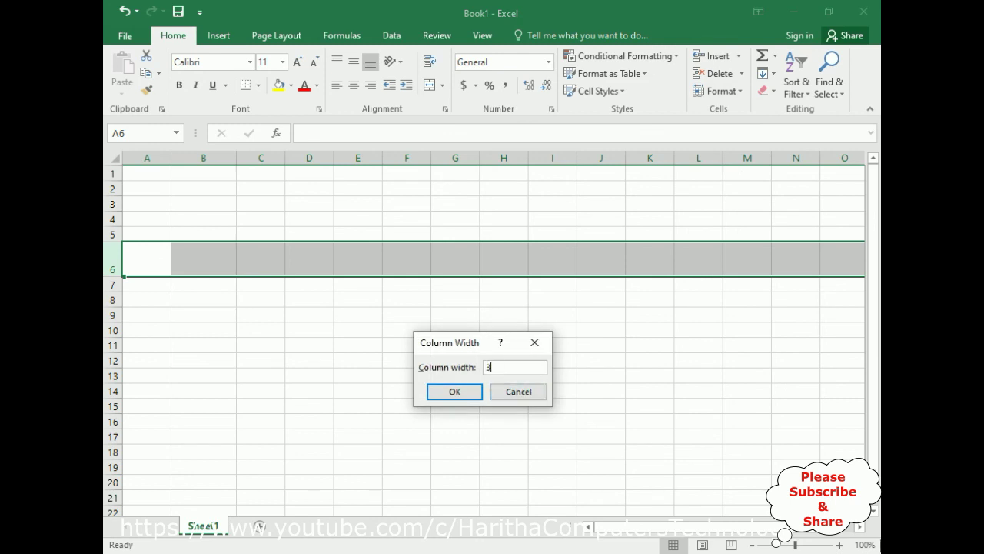
left_click(454, 392)
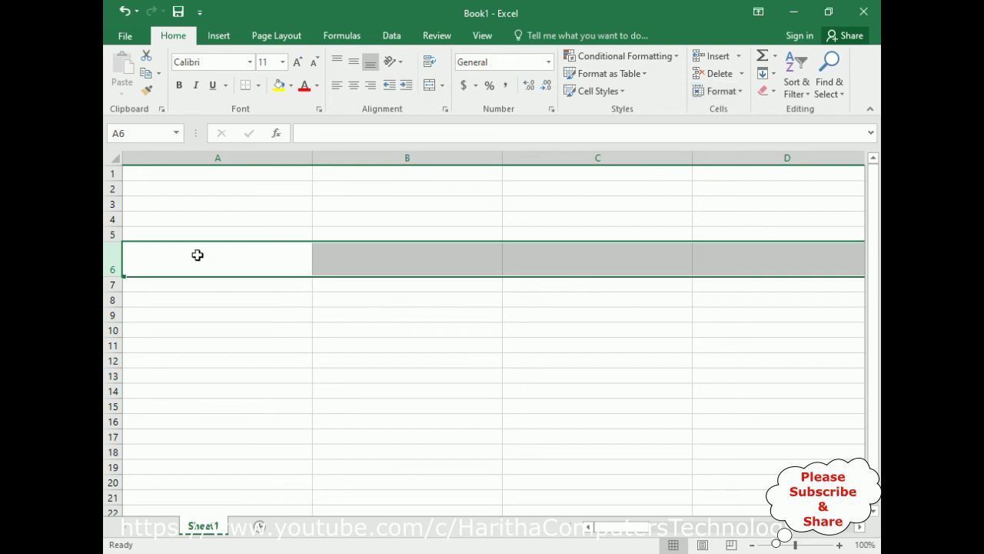
Undo the column width and row height changes along with the remaining earlier edits, including column B's custom width
left_click(124, 12)
left_click(125, 11)
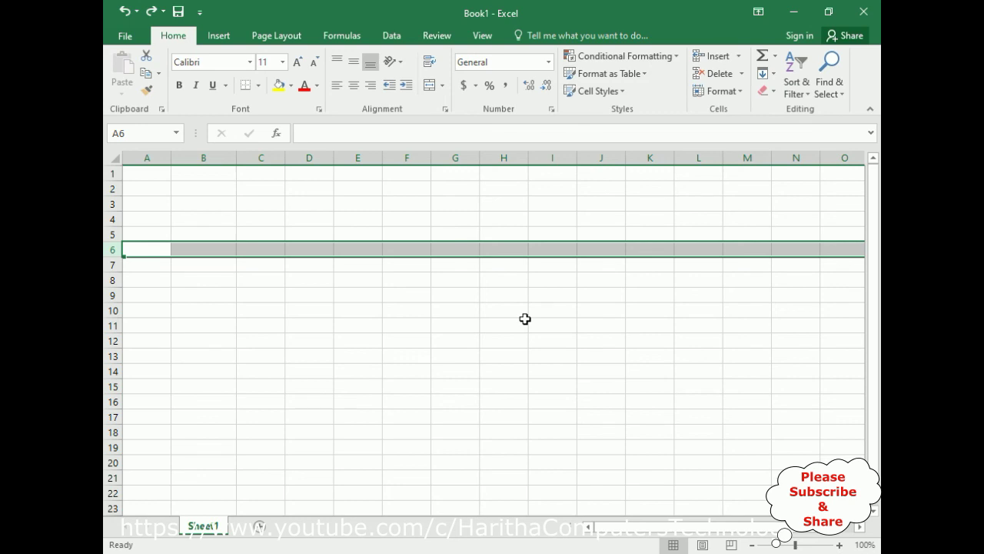
key("ctrl+z")
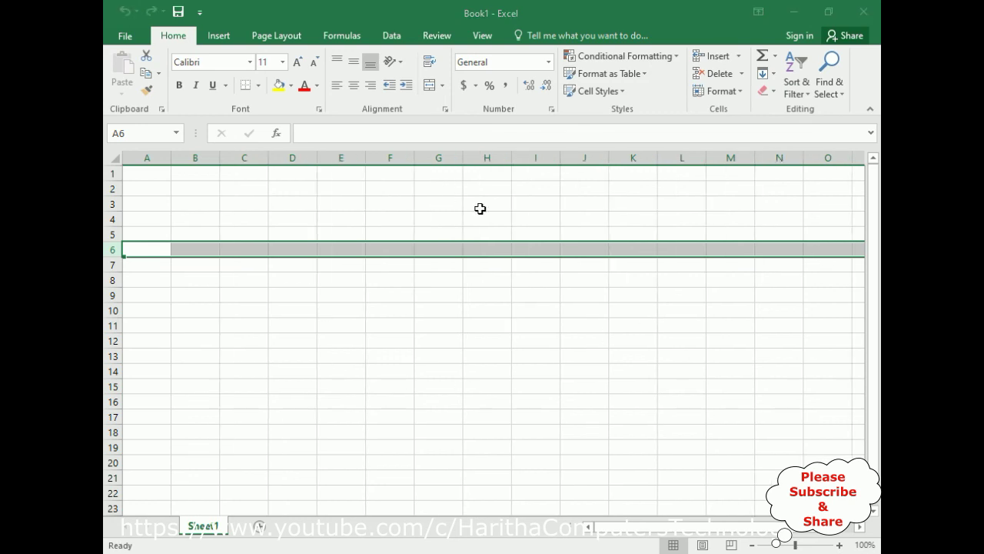